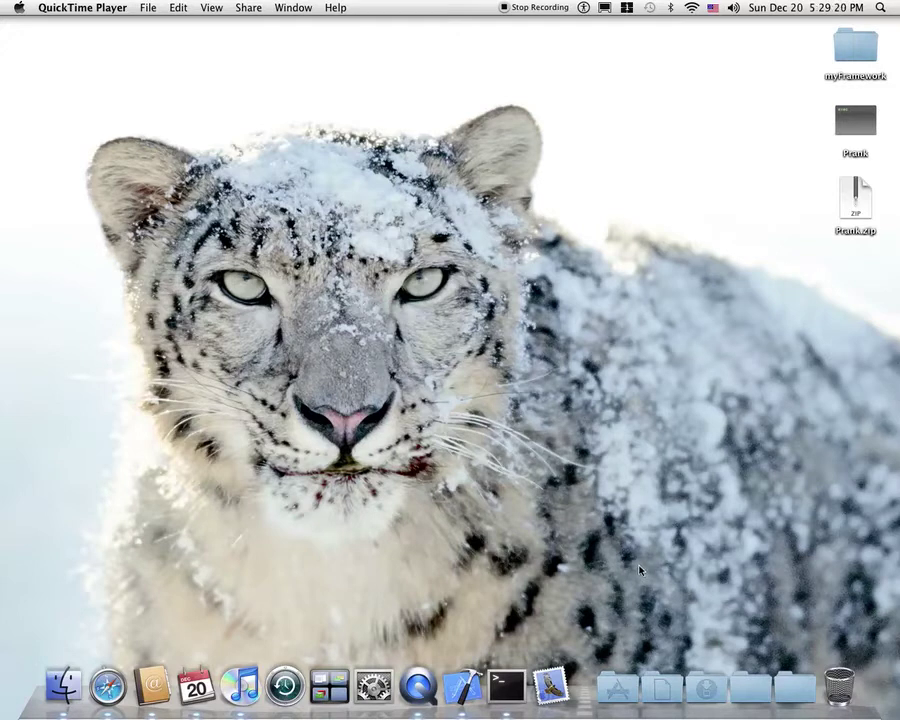
Step: Bring Finder to the front on the desktop showing myFramework, Prank and Prank.zip
drag(640, 570, 300, 265)
click(324, 100)
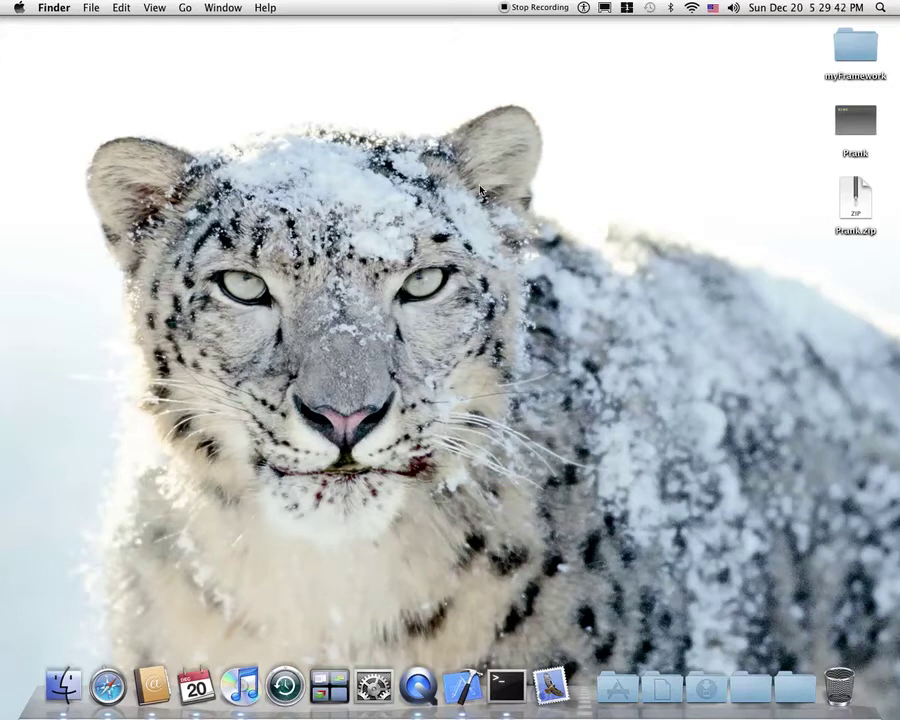
Step: Turn on Zoom with Option-Command-8 and magnify the screen further
key(alt+super)
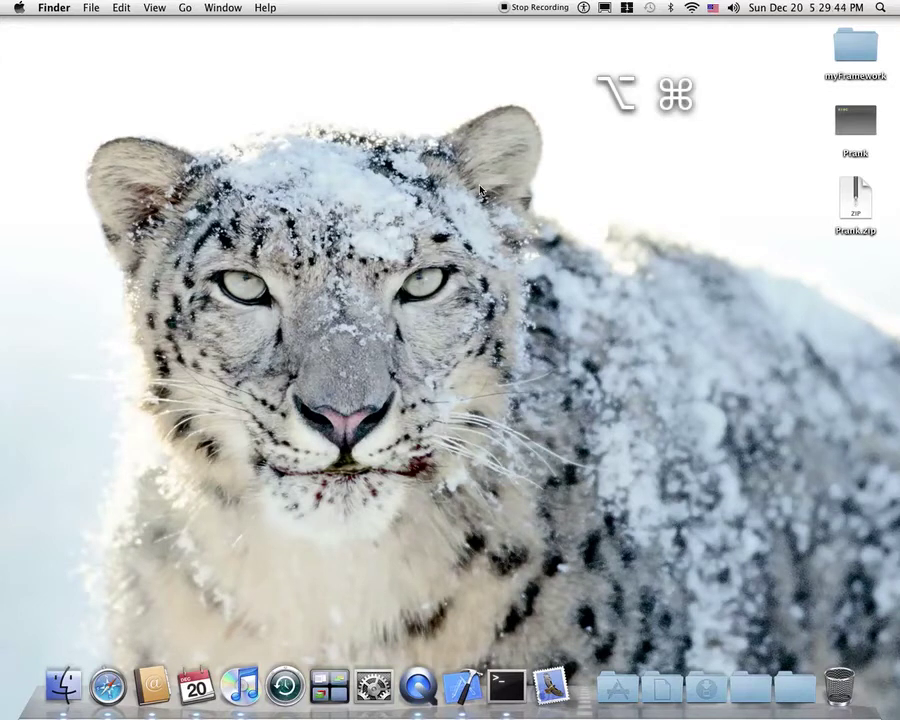
key(alt+super+equal)
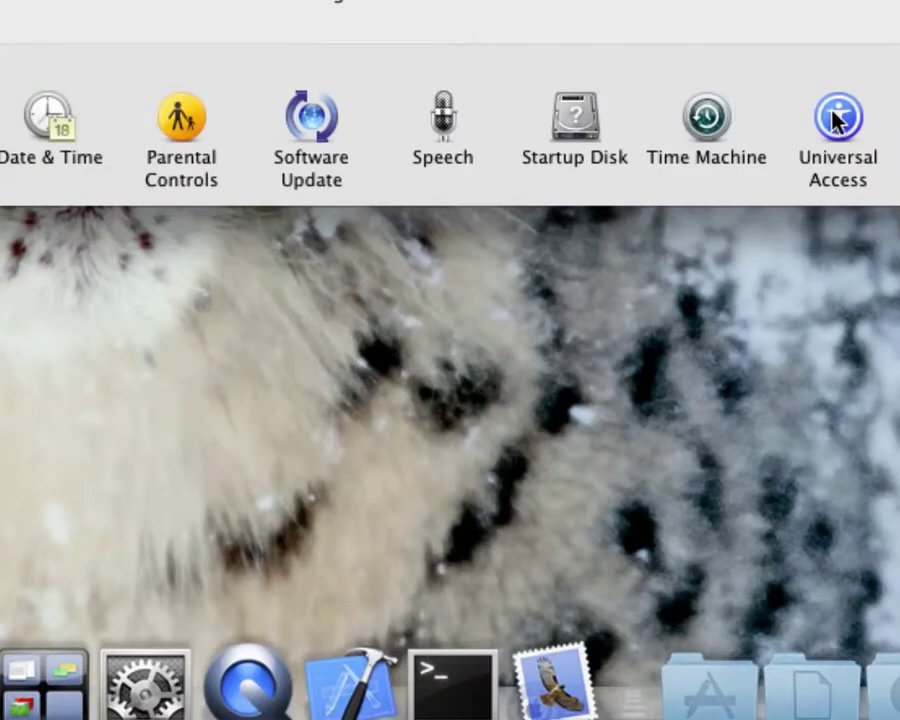
Step: In Universal Access › Seeing › Zoom Options, choose 'Continuously with pointer', confirm, and close the window
click(838, 118)
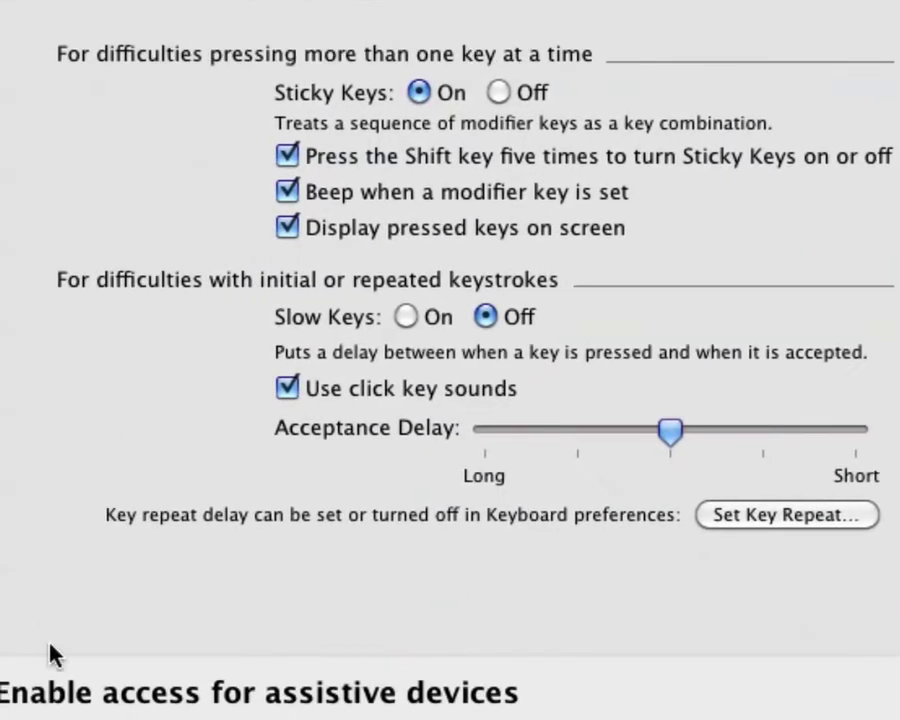
click(310, 88)
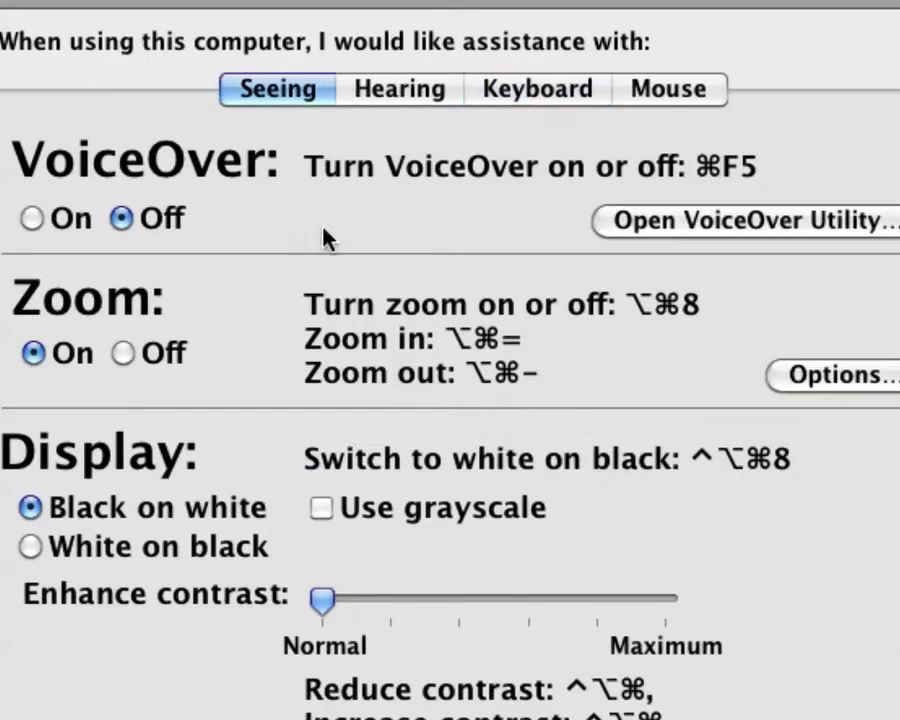
click(818, 378)
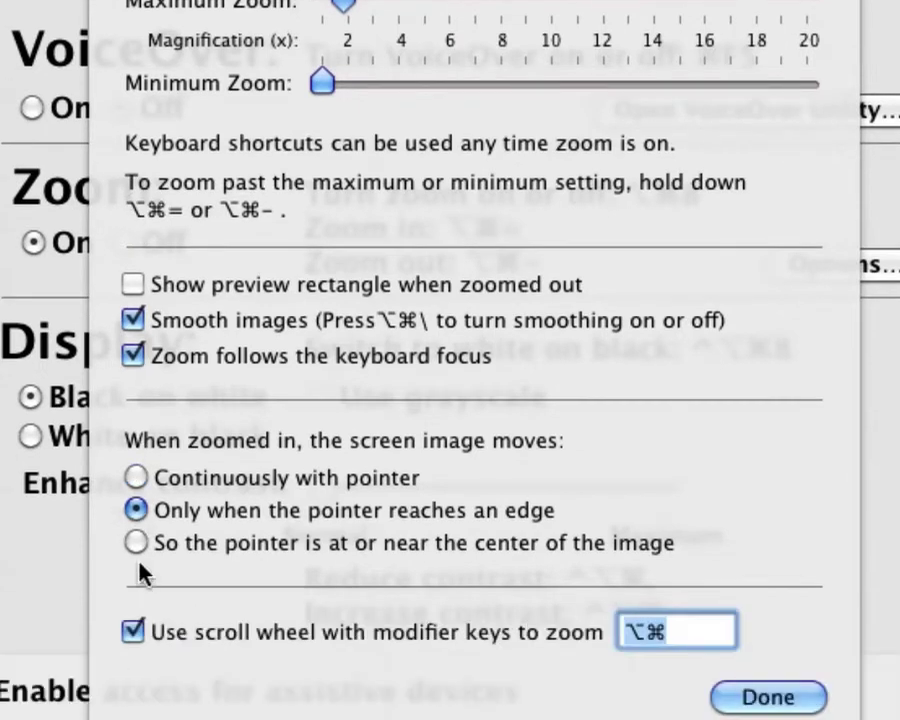
click(136, 542)
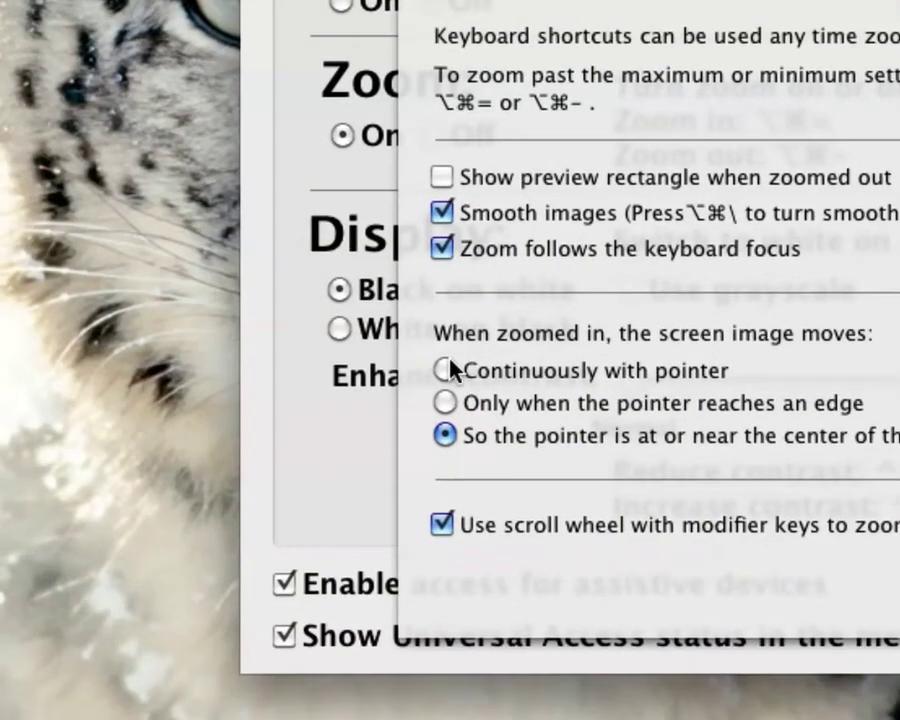
click(317, 585)
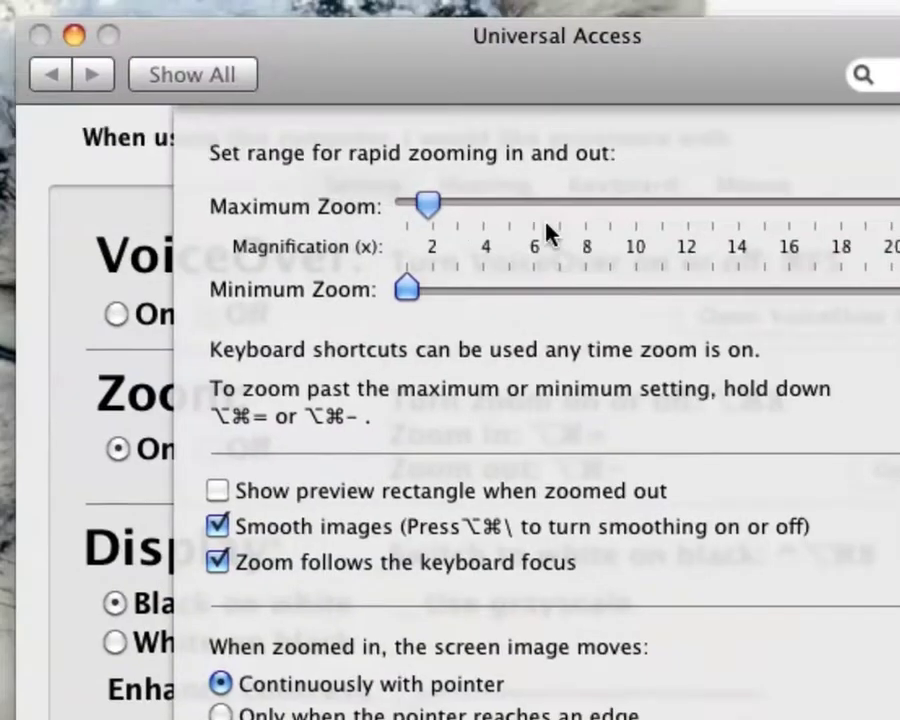
key(Return)
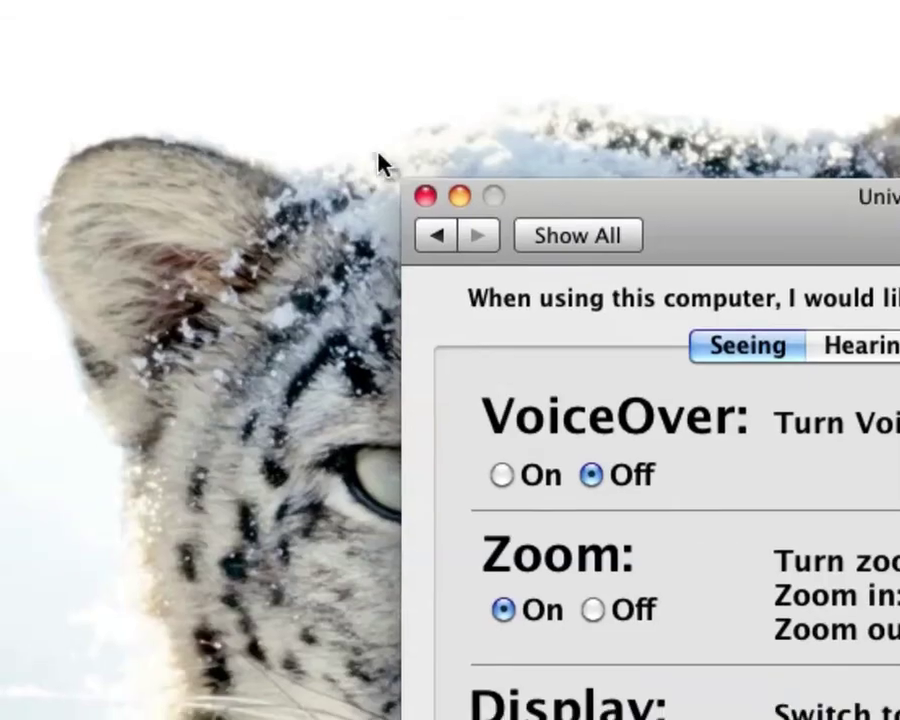
click(425, 195)
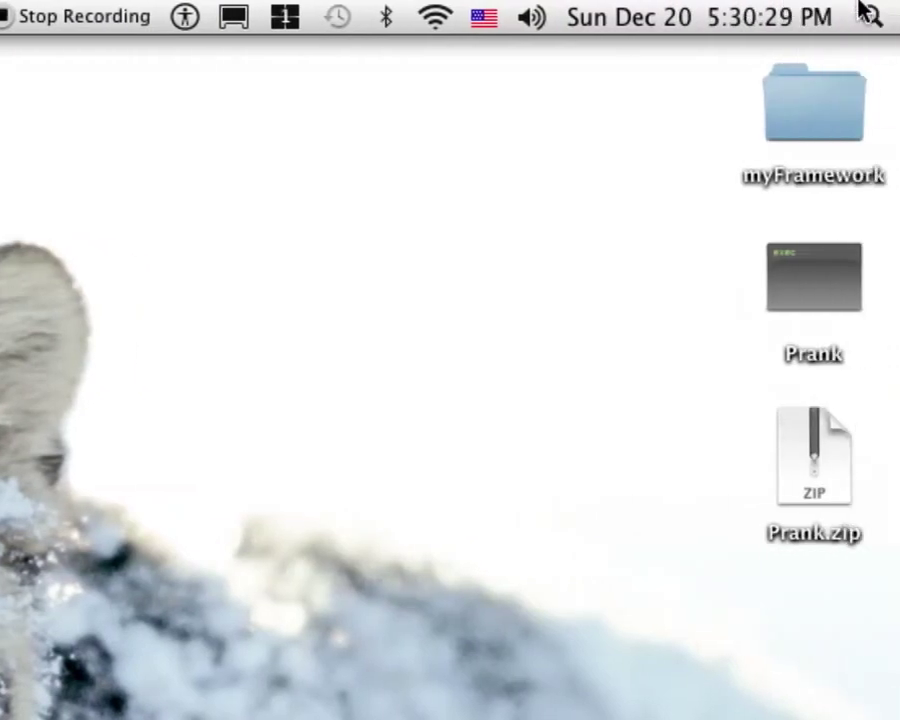
Step: Launch Calculator through a Spotlight search for 'cal'
click(866, 15)
text(cal)
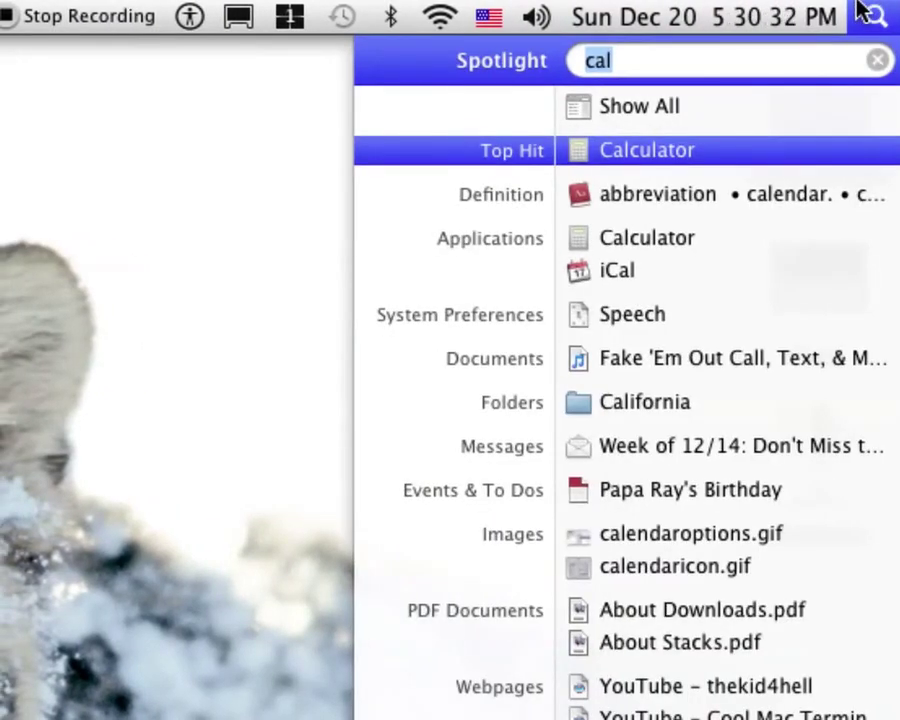
key(Return)
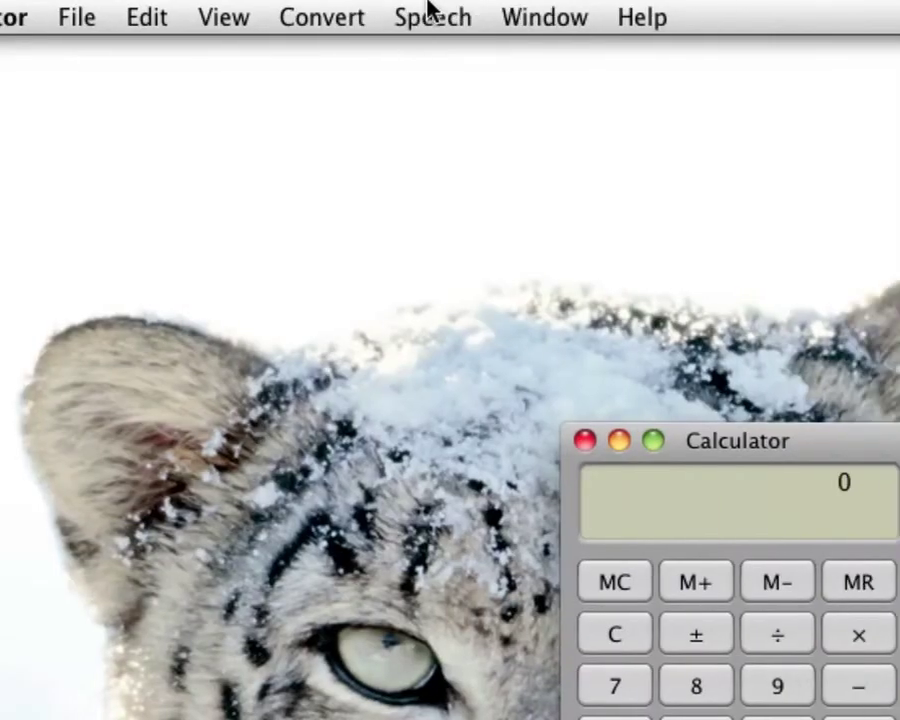
Step: Toggle the Speech › Speak Result option twice
click(430, 14)
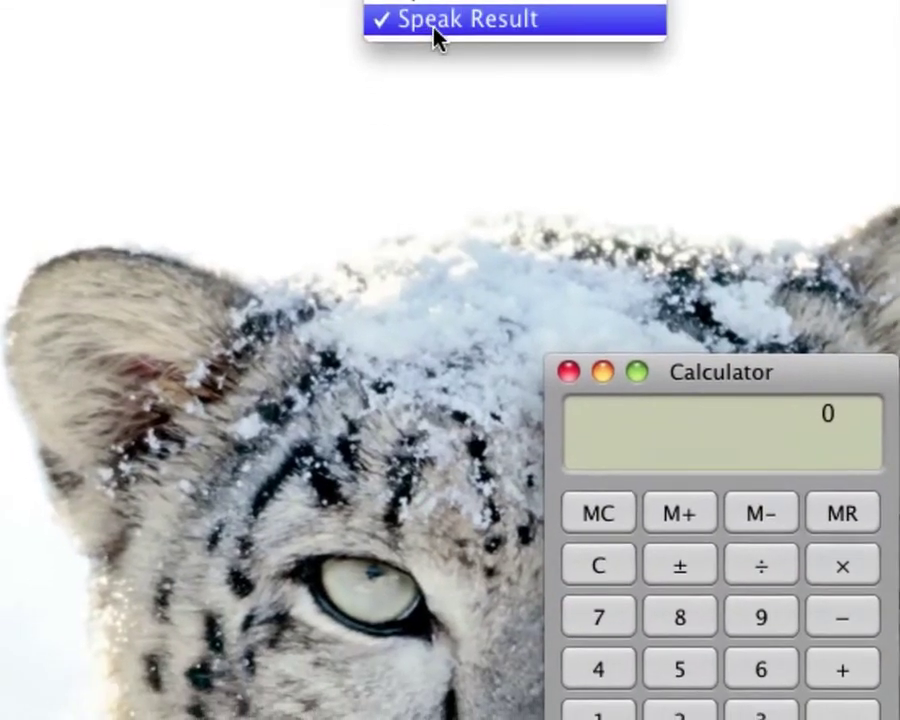
click(450, 88)
click(430, 14)
click(445, 88)
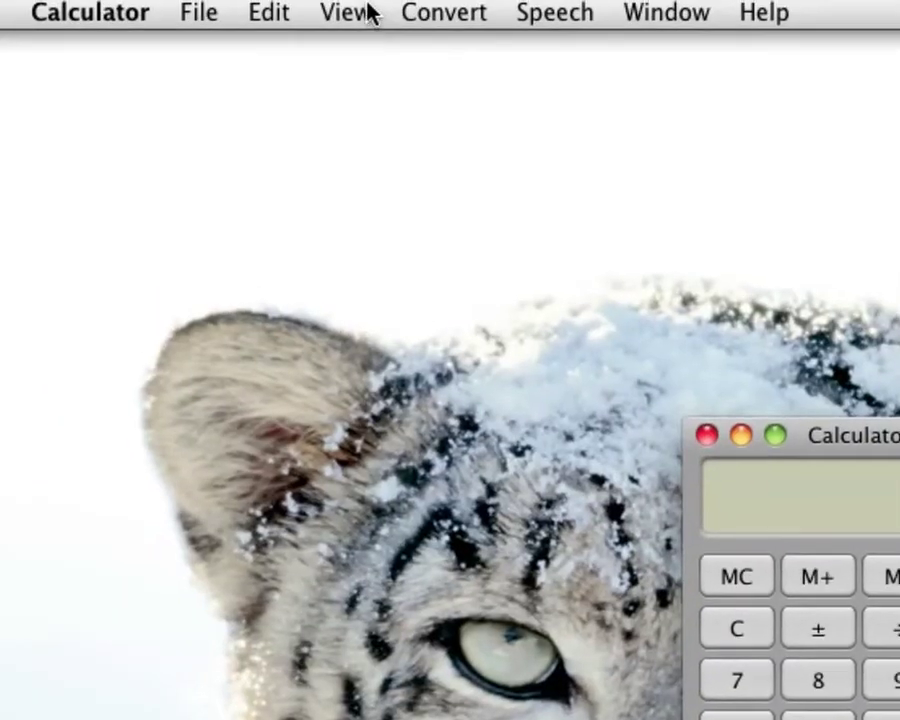
Step: Switch to View › Scientific and toggle the ⇧ inverse functions on and off twice
click(370, 12)
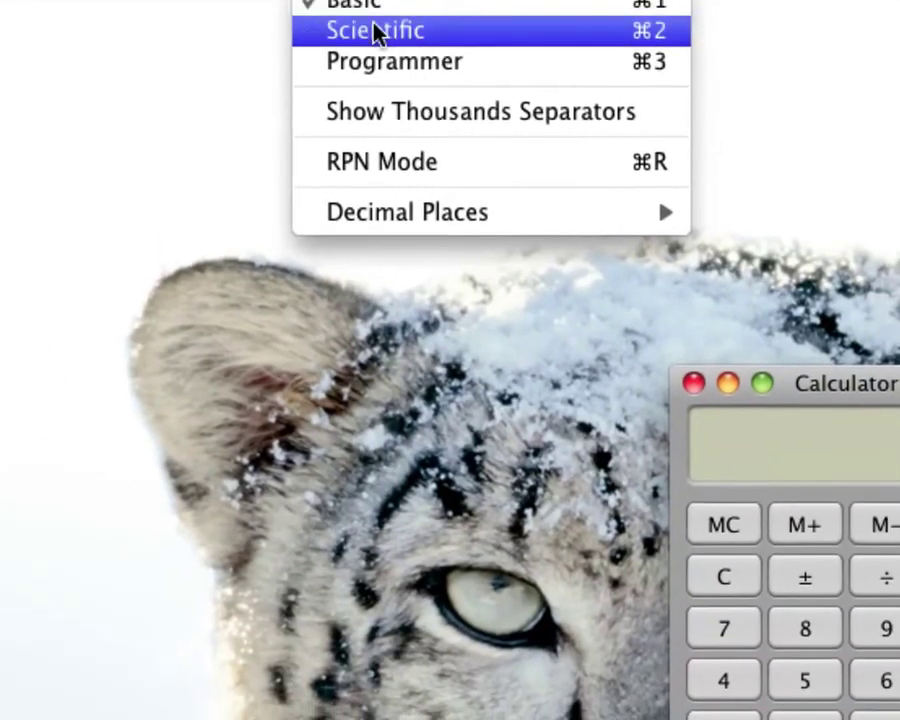
click(378, 82)
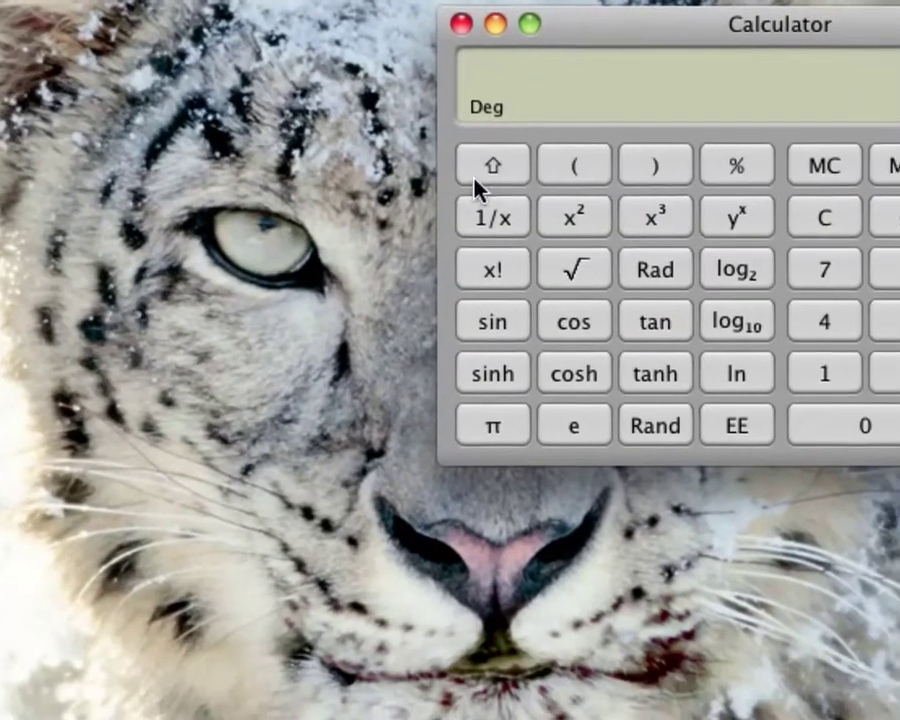
click(455, 251)
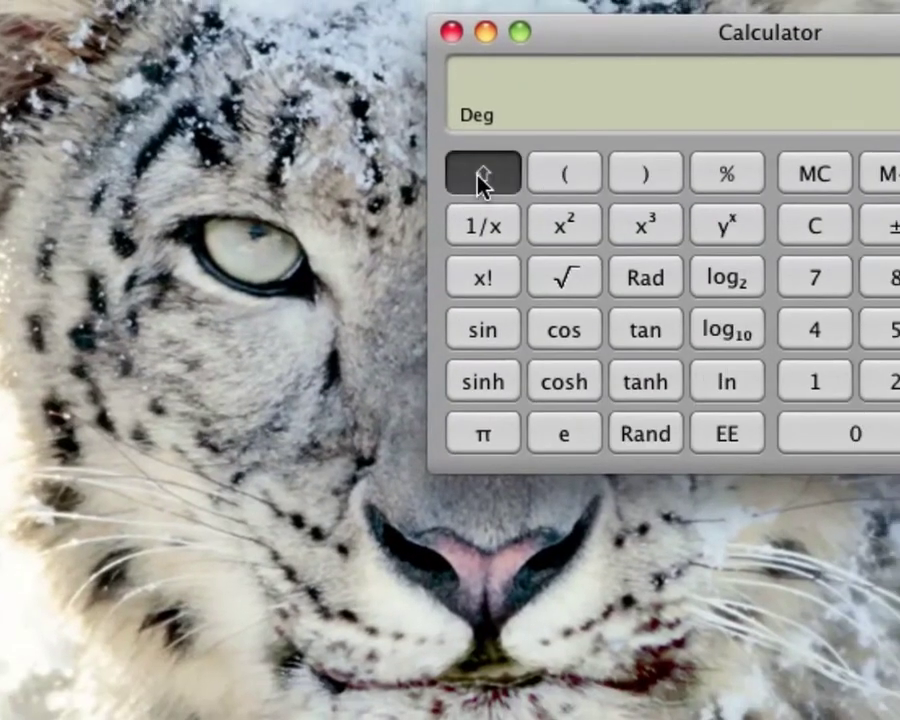
click(481, 178)
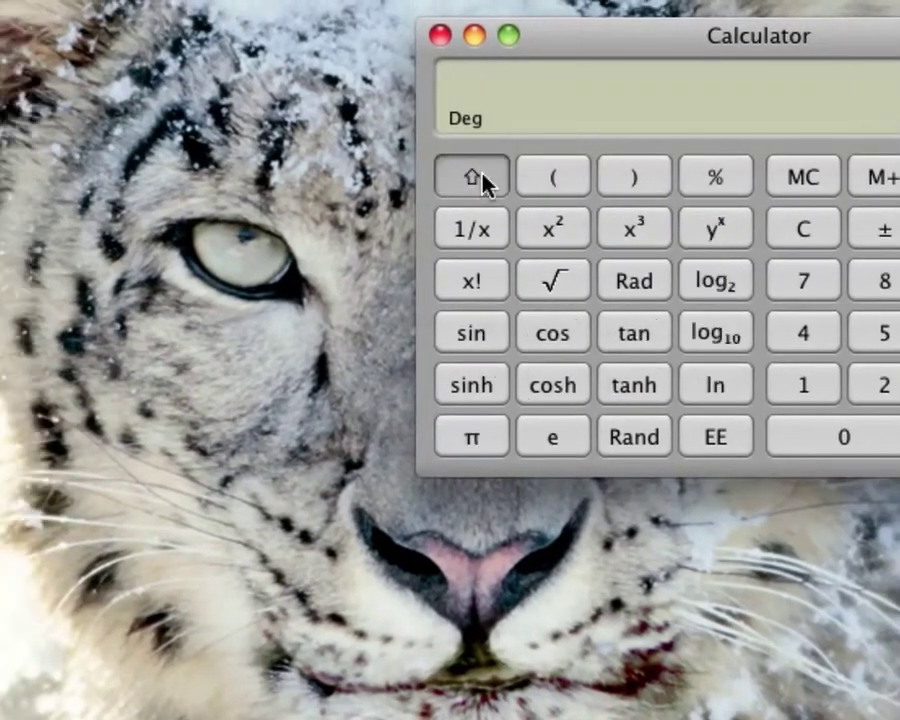
click(481, 178)
click(481, 178)
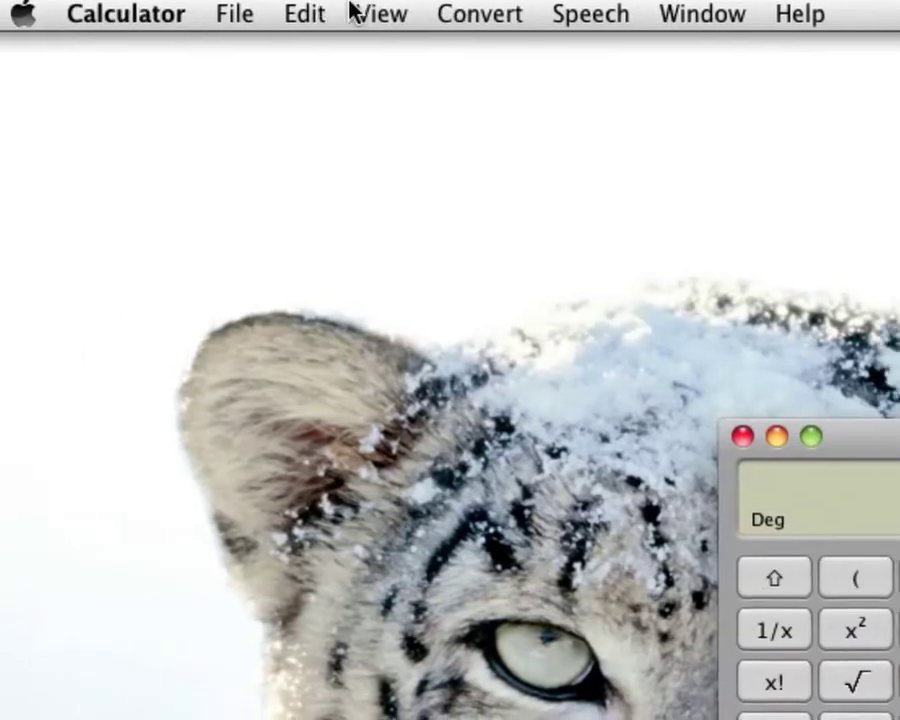
Step: Switch to Programmer view and cycle the base through octal and decimal, ending in hexadecimal
click(358, 12)
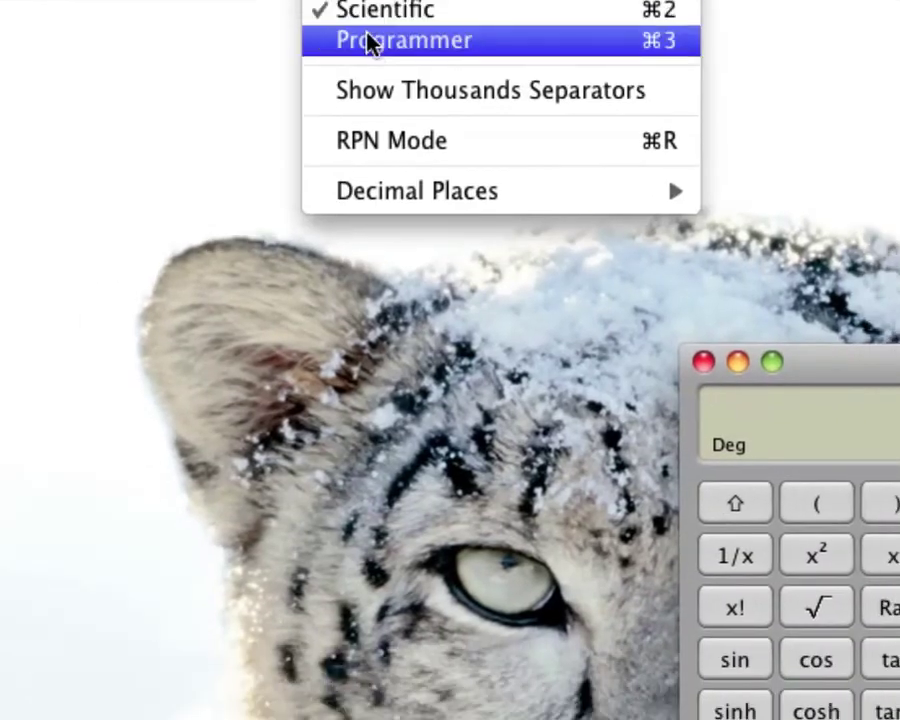
click(401, 114)
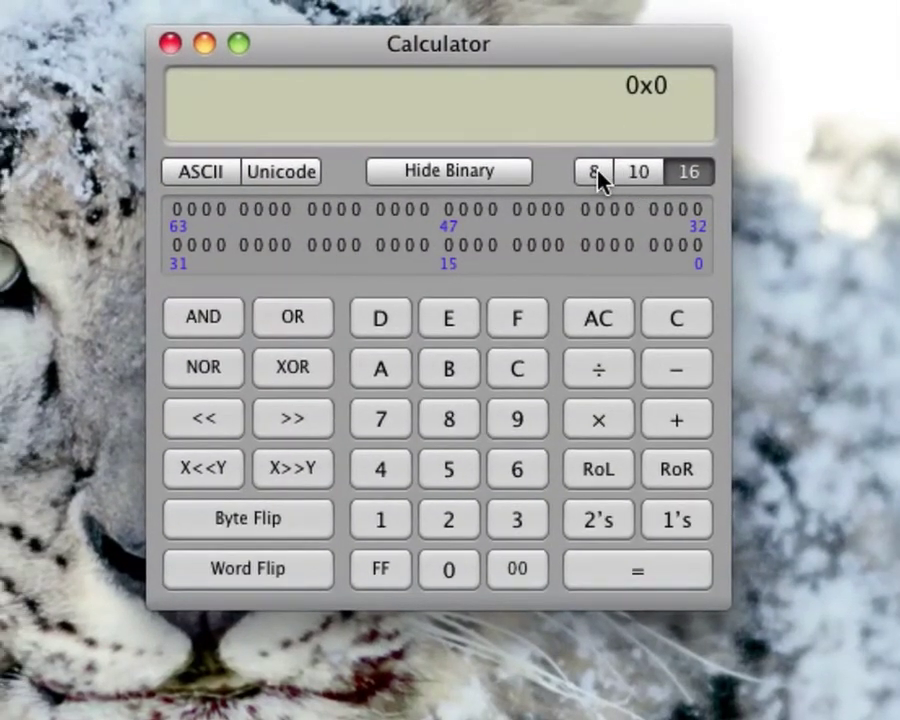
click(595, 174)
click(610, 176)
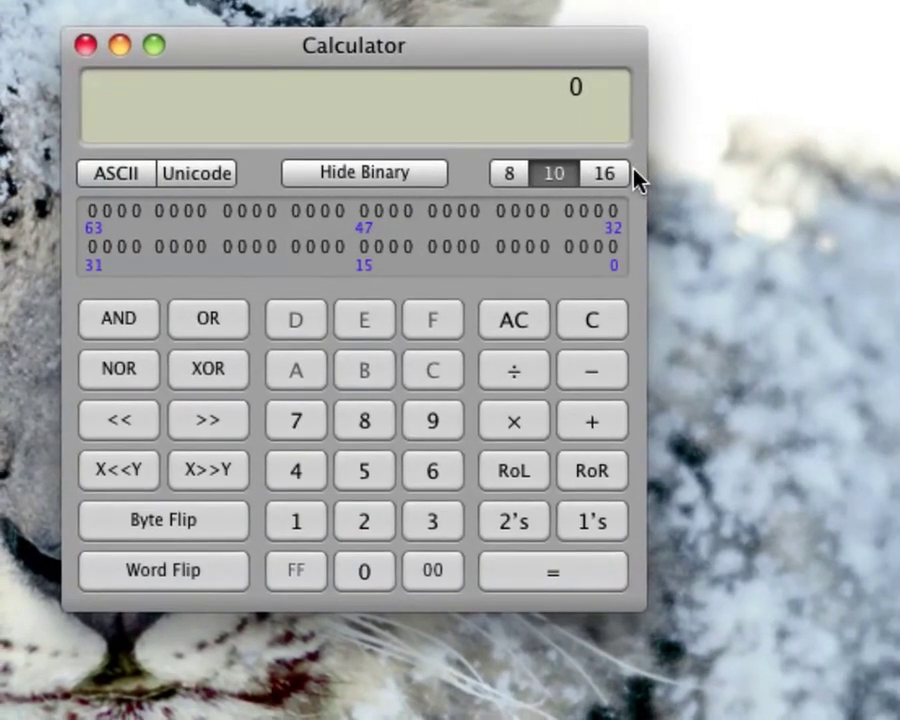
click(612, 175)
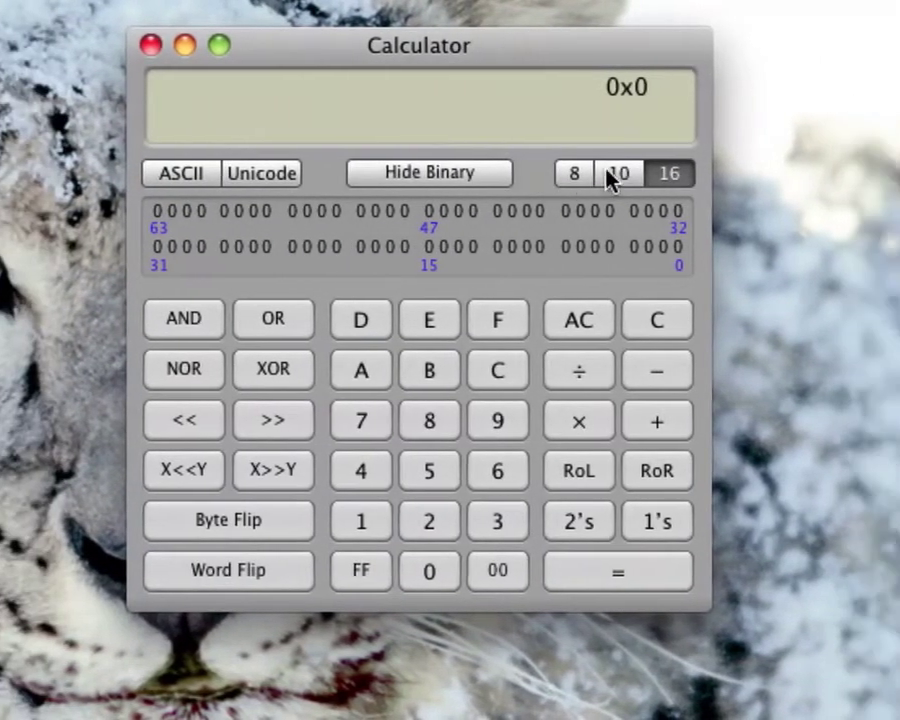
click(527, 174)
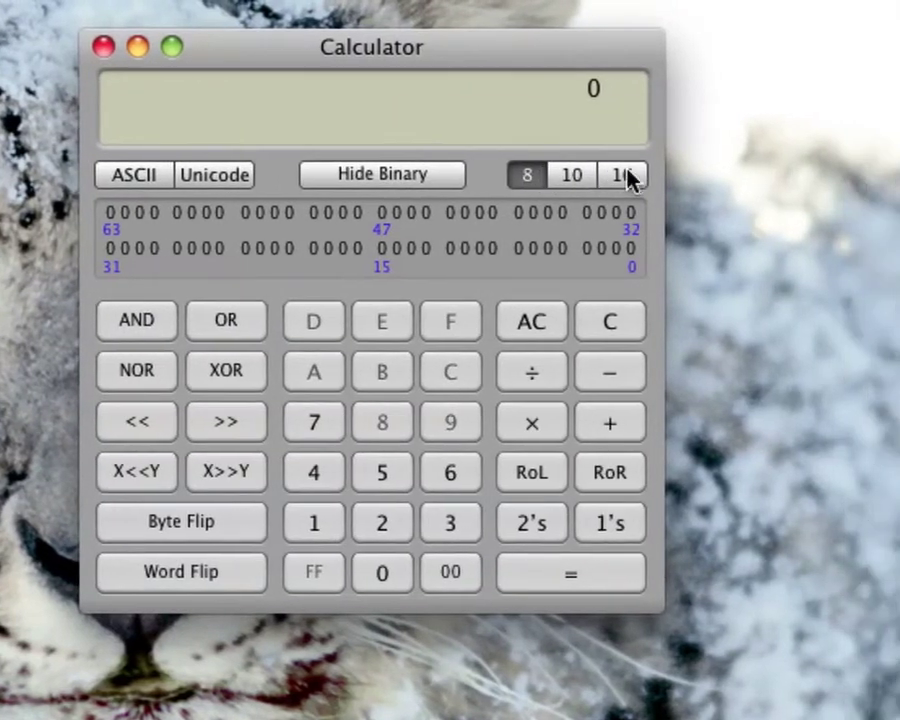
click(620, 175)
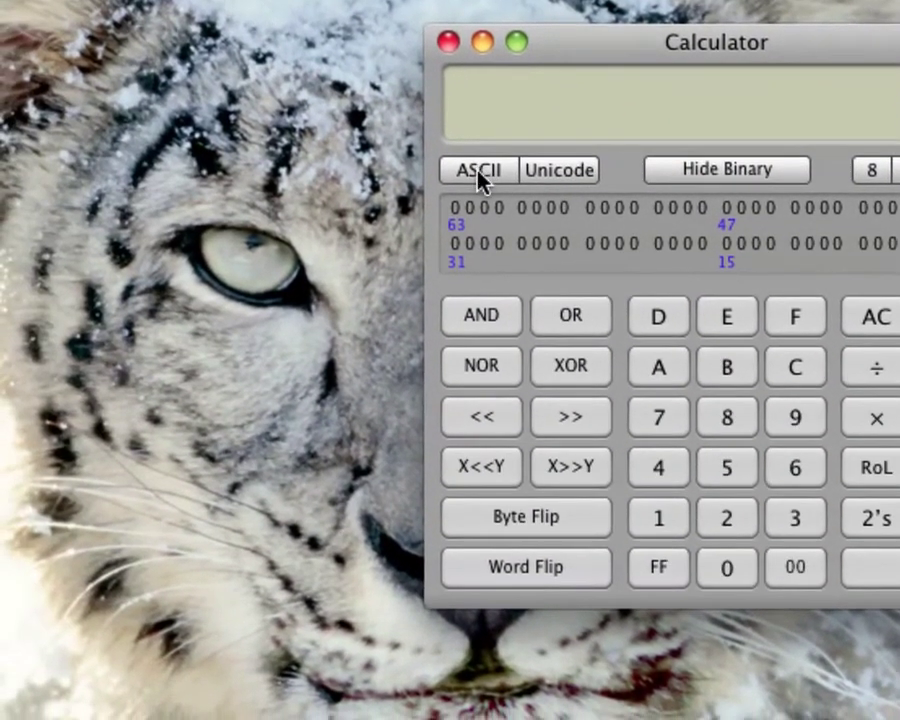
Step: Toggle the ASCII/Unicode character display and hide, then restore, the binary readout
click(482, 180)
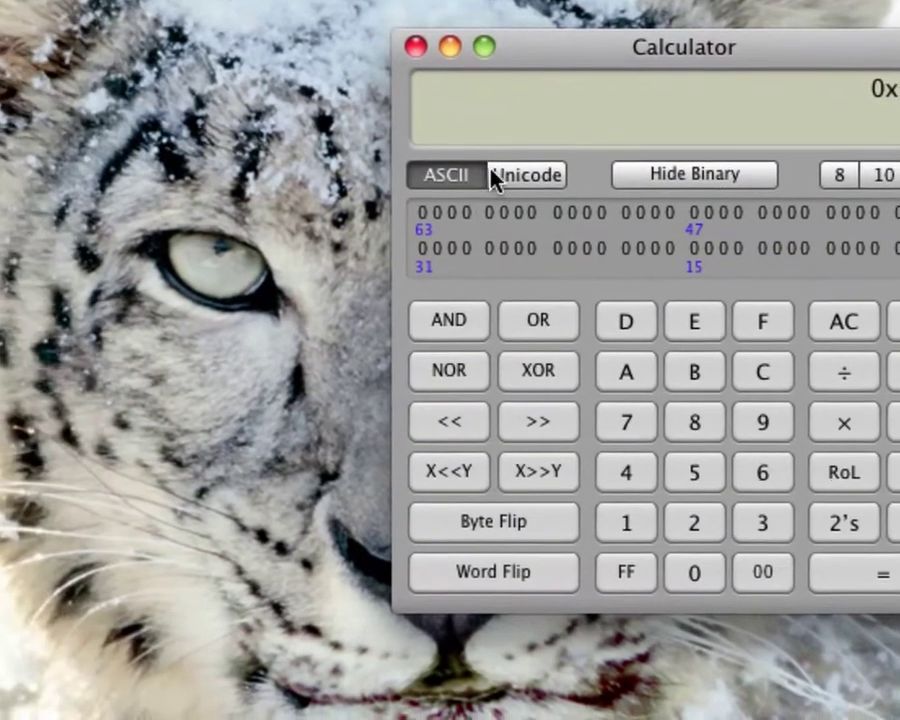
click(556, 173)
click(450, 175)
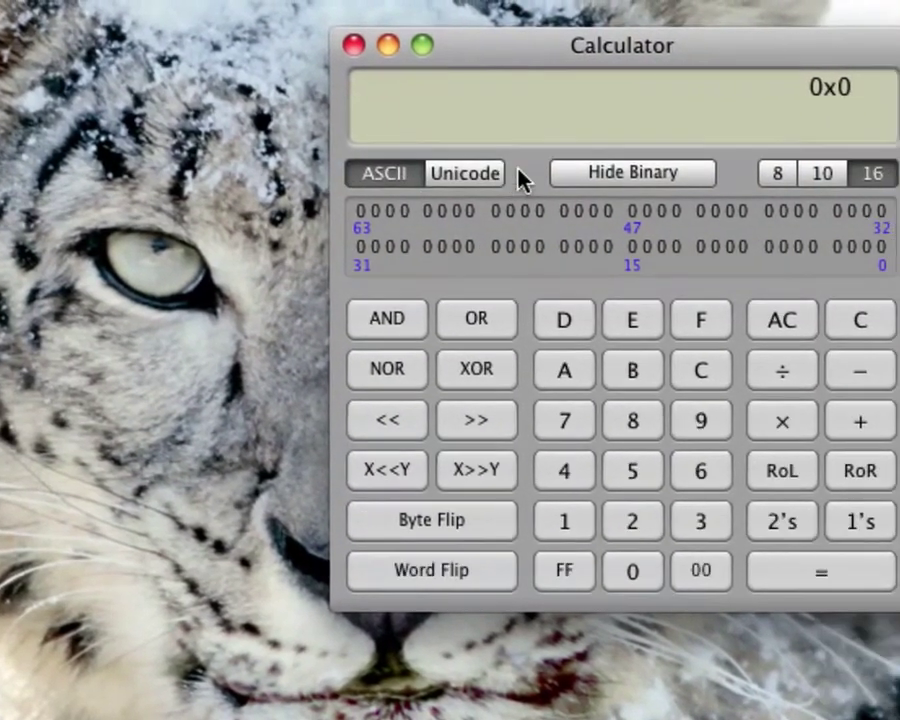
click(568, 178)
click(568, 178)
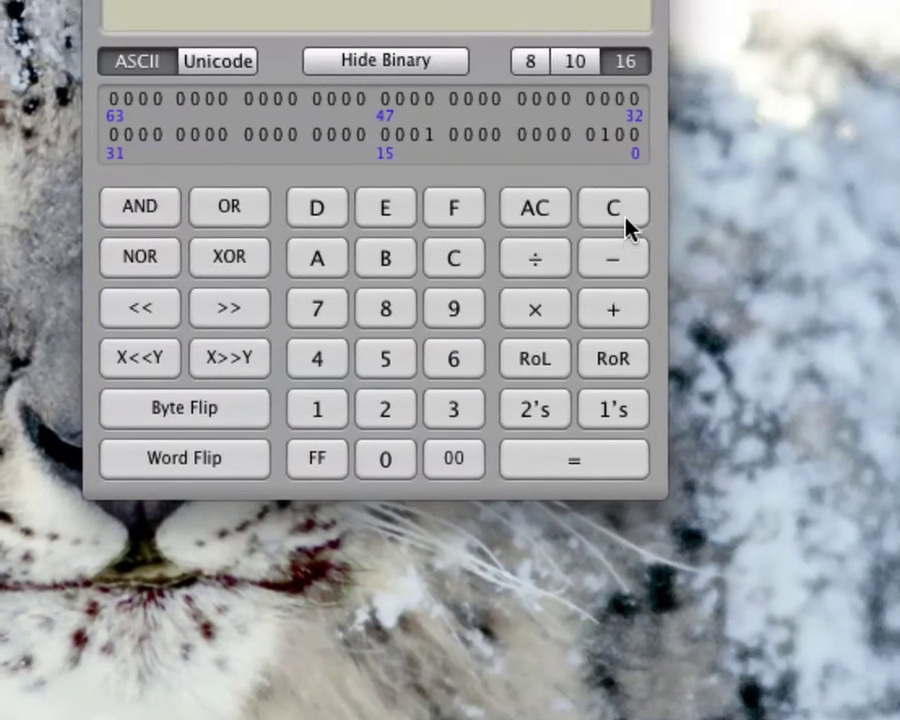
Step: Clear, enter digits in base 10, clear again, and switch the base back to 16
click(632, 280)
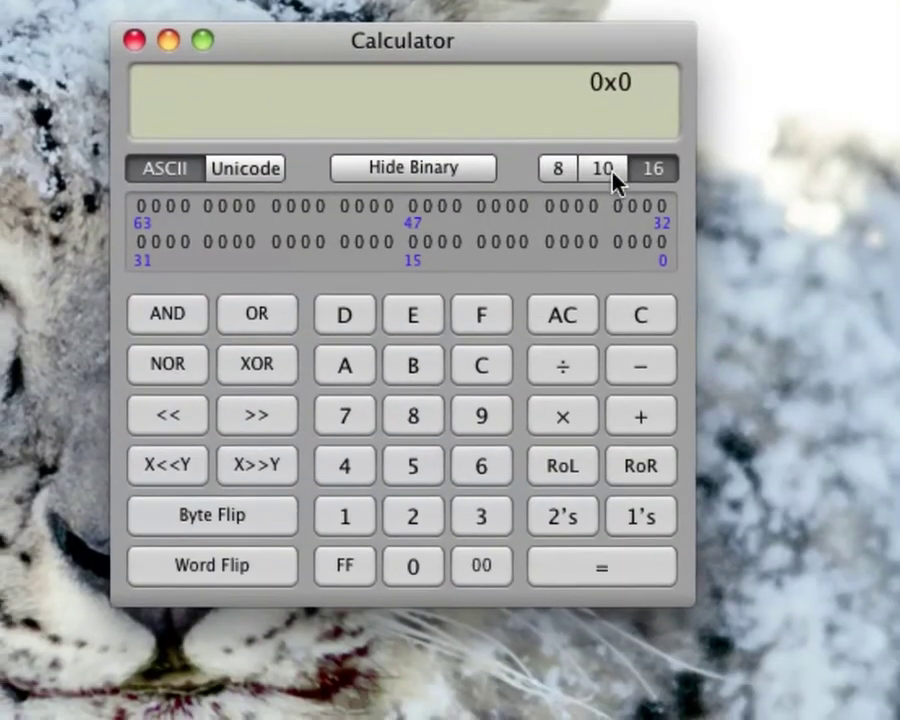
click(581, 69)
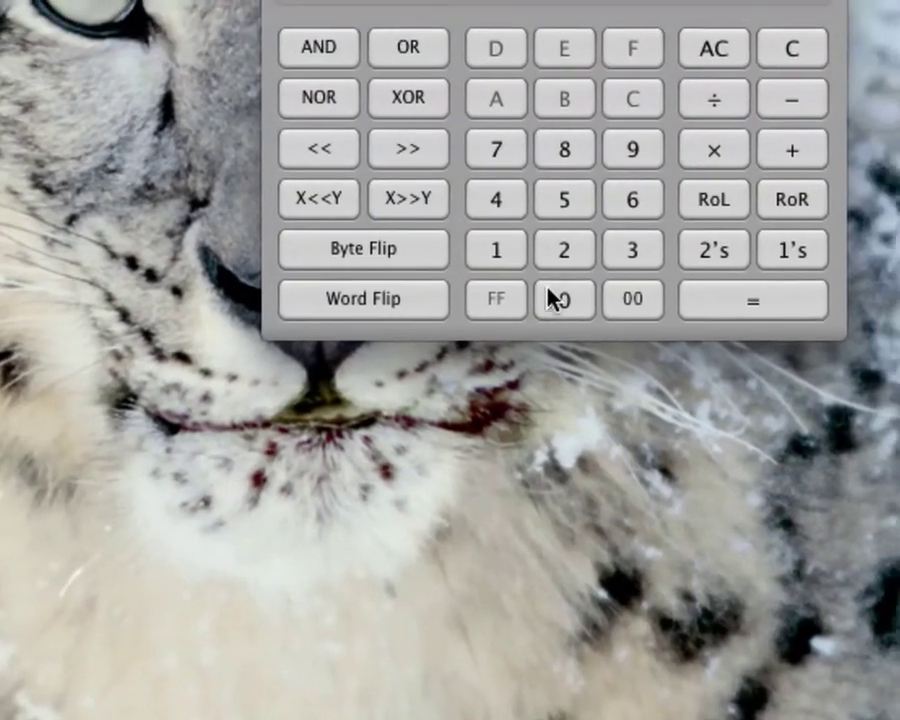
click(524, 169)
click(588, 328)
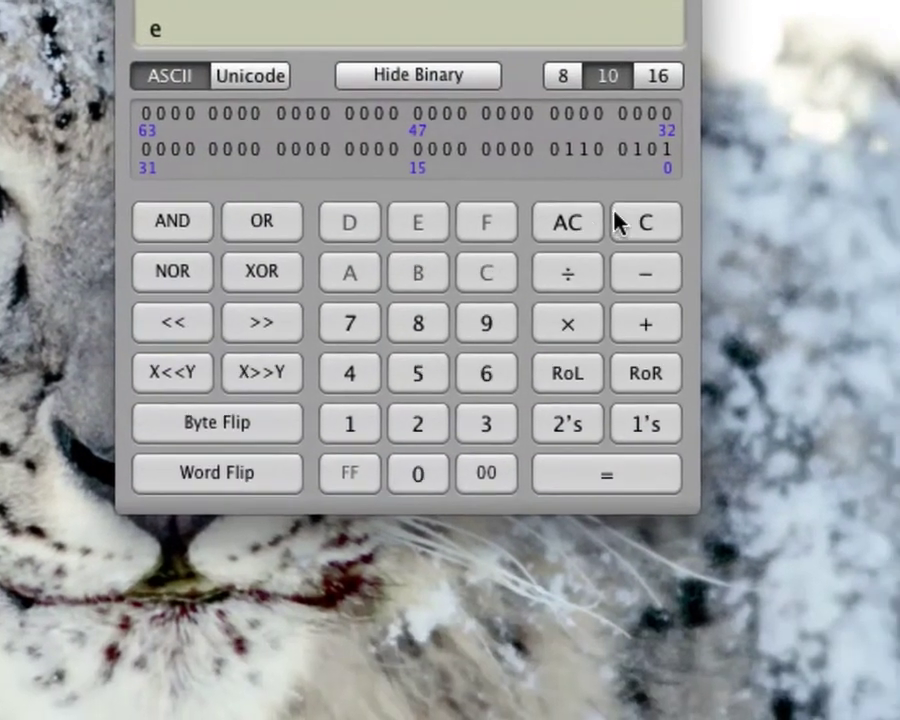
click(620, 222)
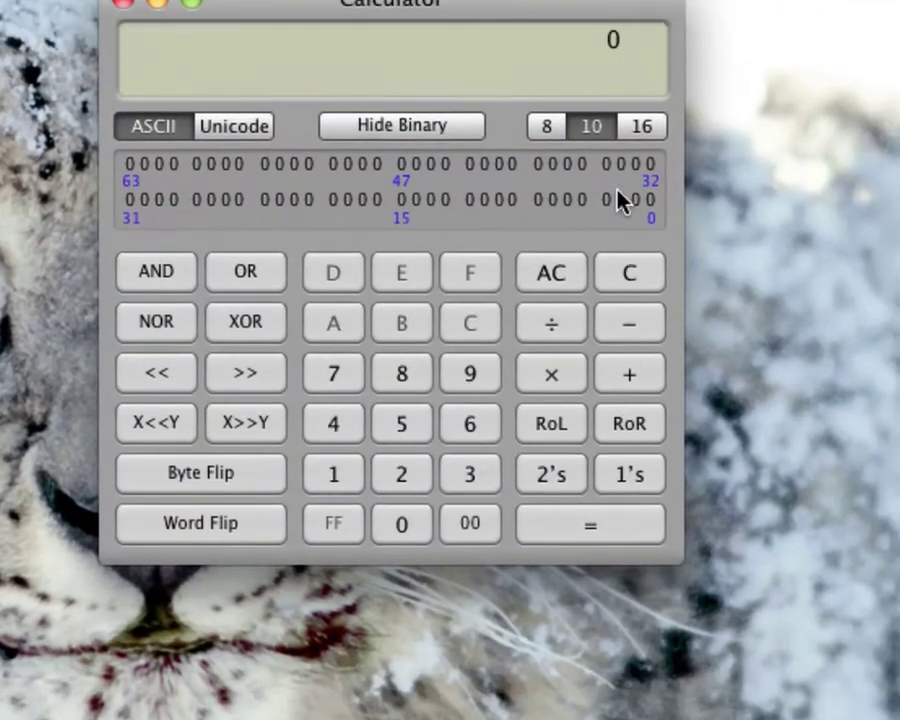
click(643, 80)
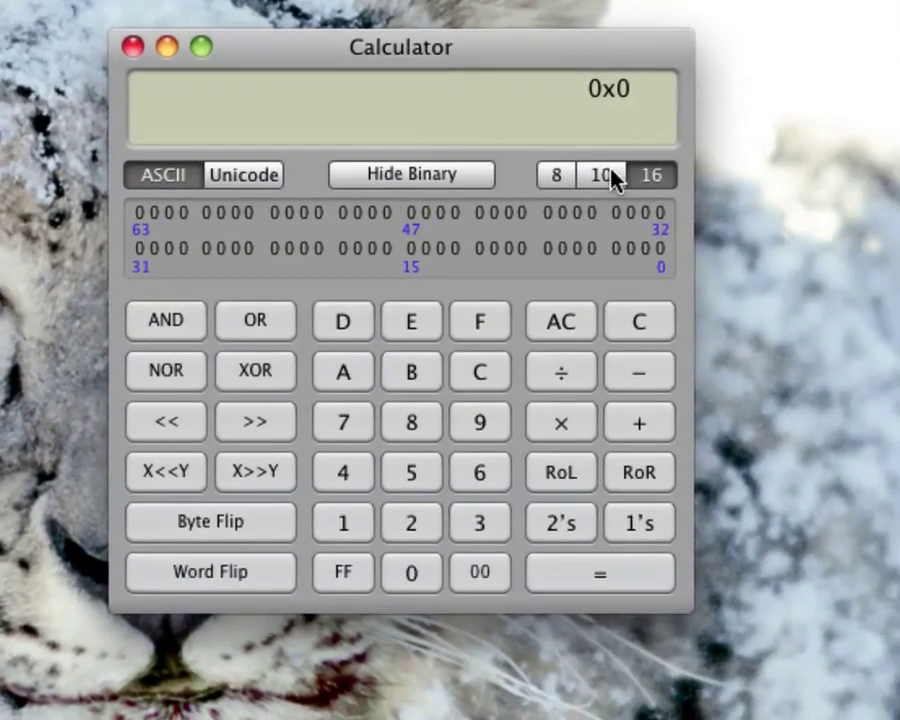
click(614, 178)
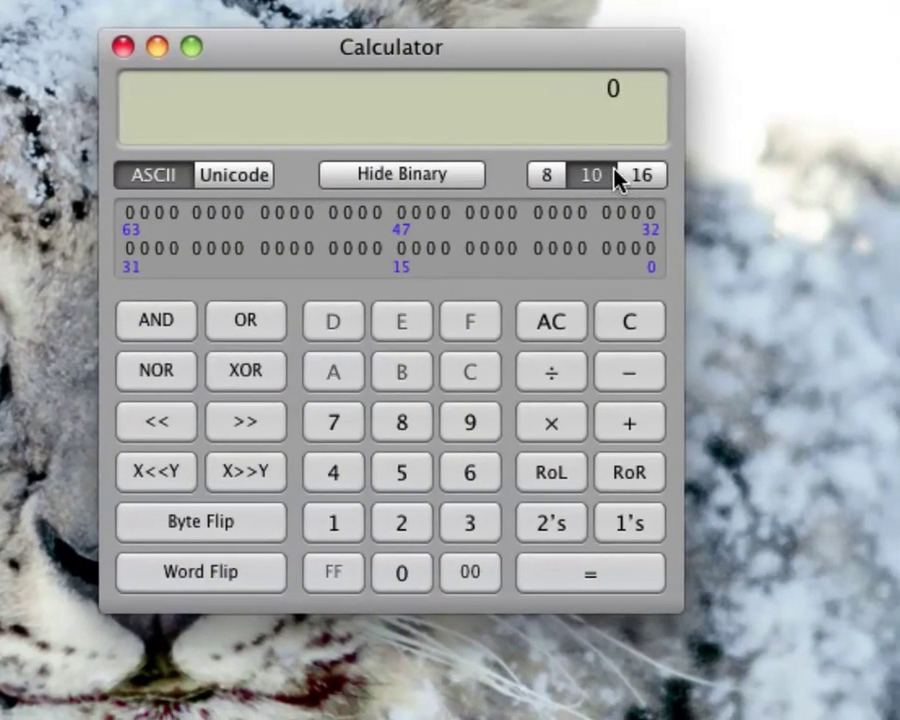
click(641, 177)
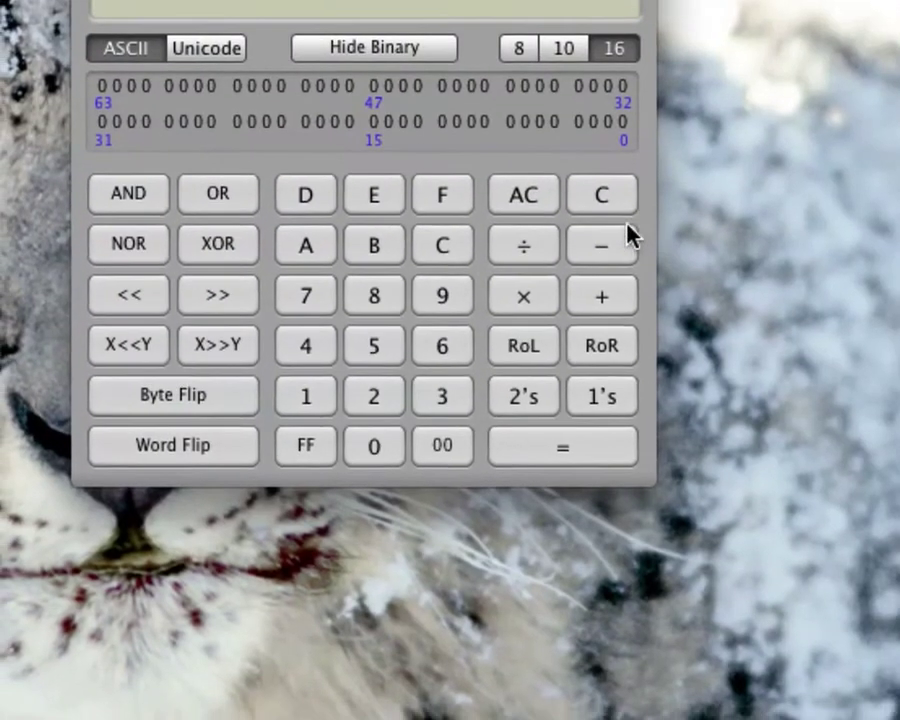
Step: Enter hex 7734 to show ASCII 'w4', then change to the Basic layout
click(789, 100)
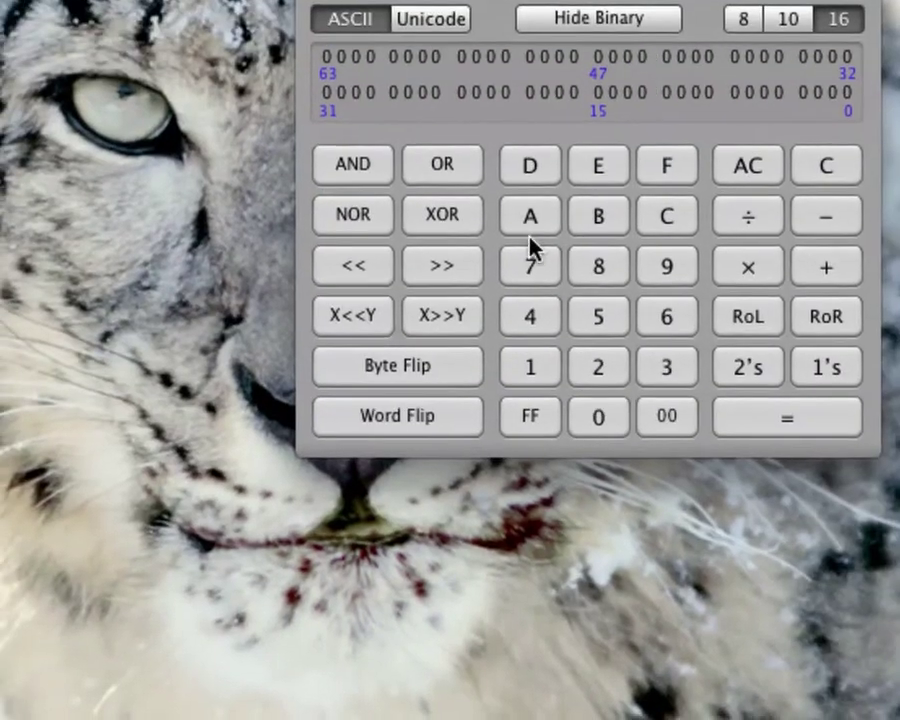
click(603, 212)
click(603, 212)
click(564, 276)
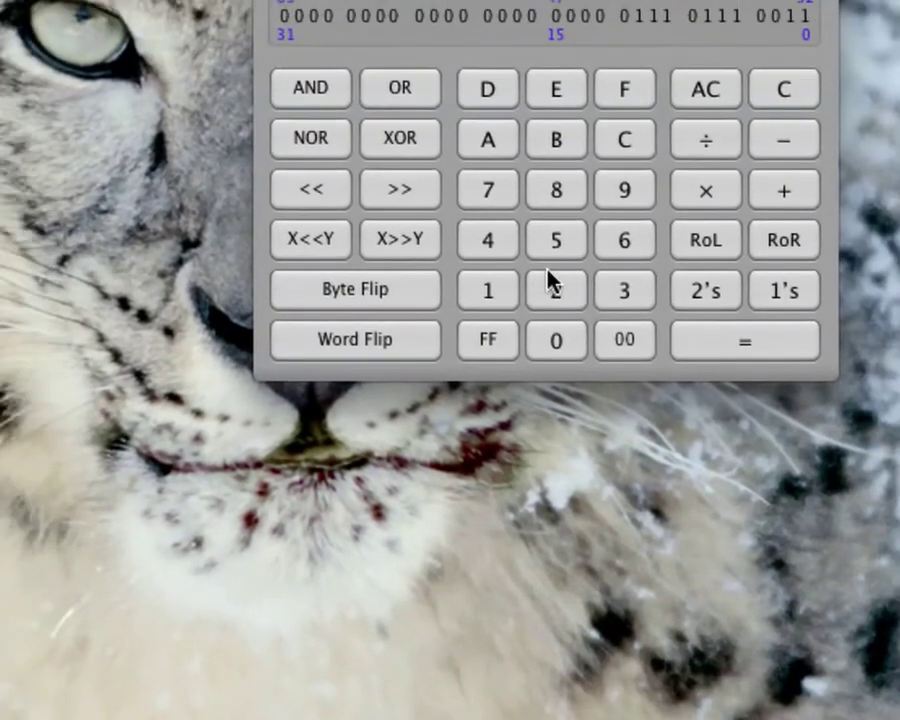
click(428, 226)
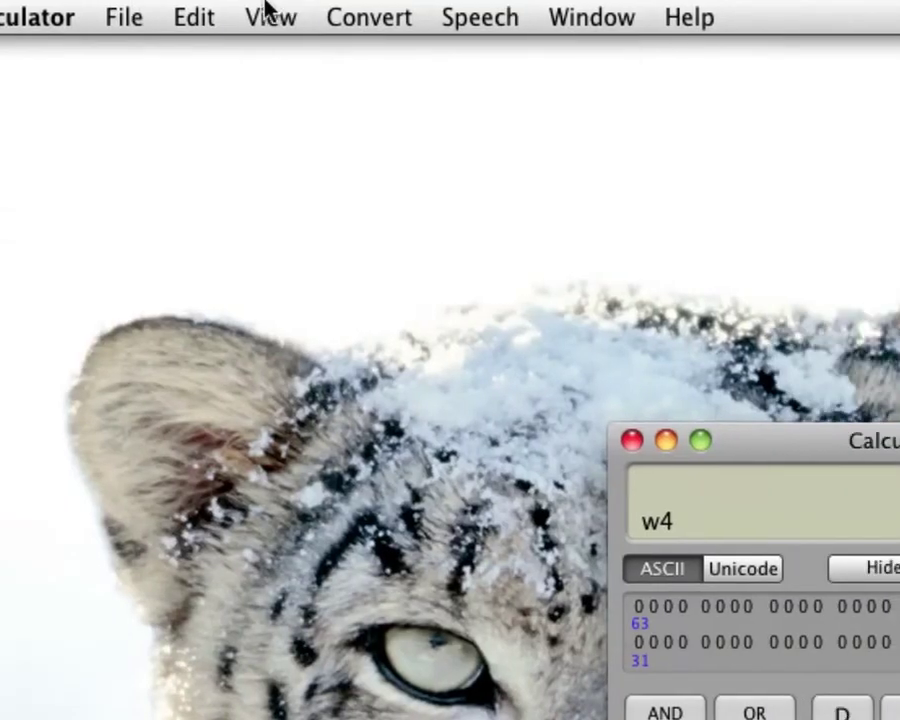
click(268, 10)
click(262, 62)
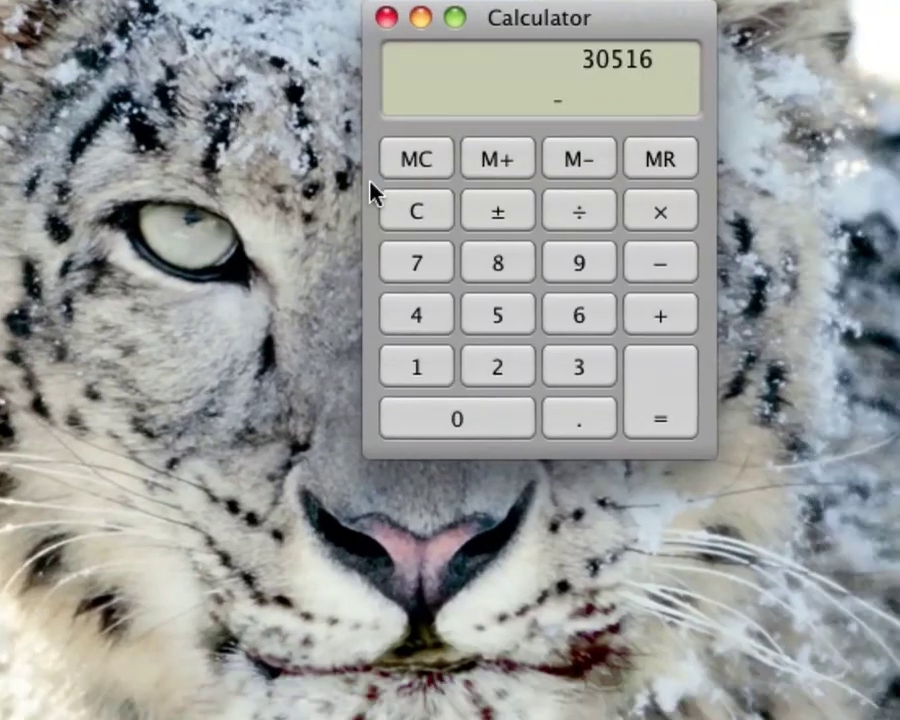
Step: Clear the 30516 result and turn on RPN mode
click(569, 450)
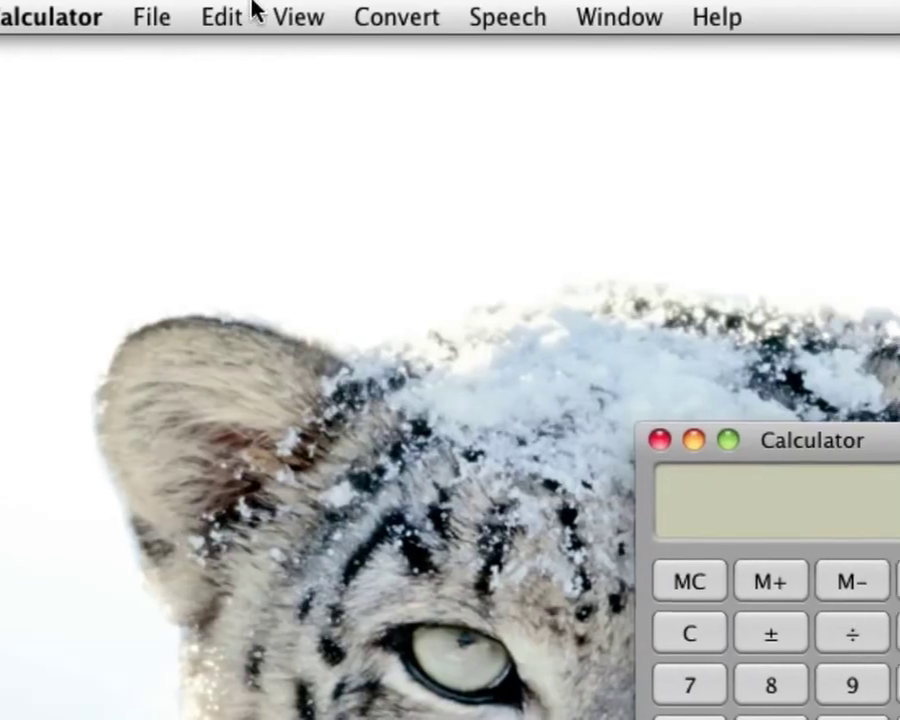
click(285, 14)
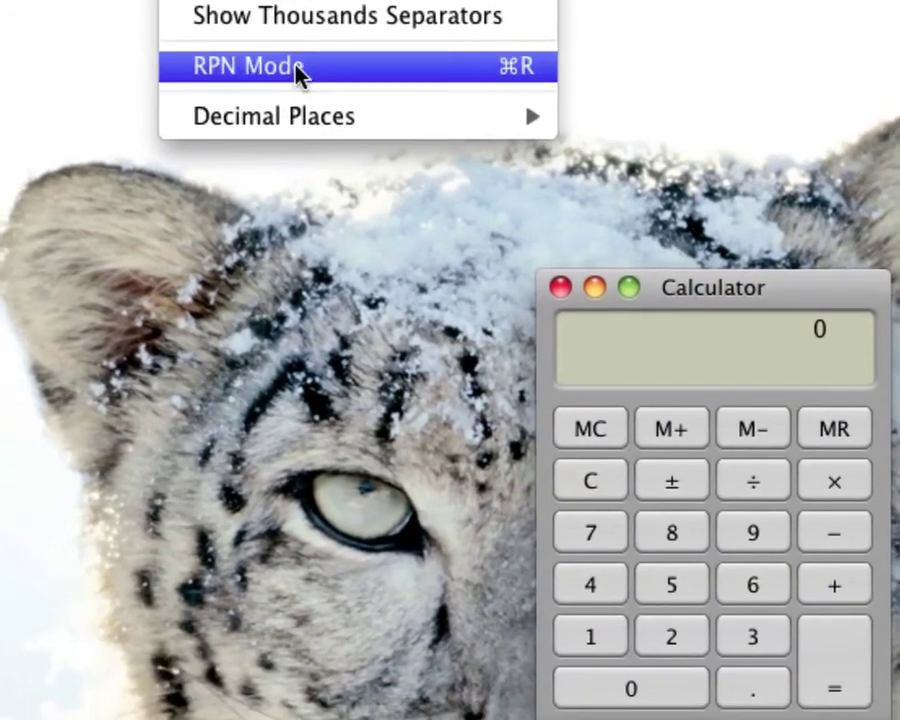
click(270, 146)
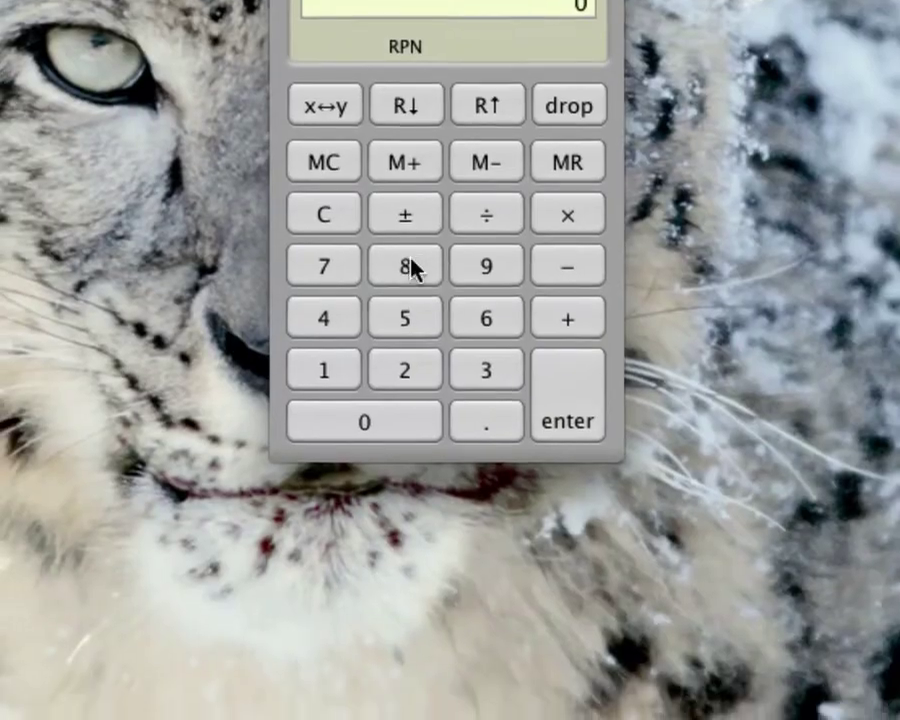
Step: Put 96 on the RPN stack and push three more copies of it
click(581, 651)
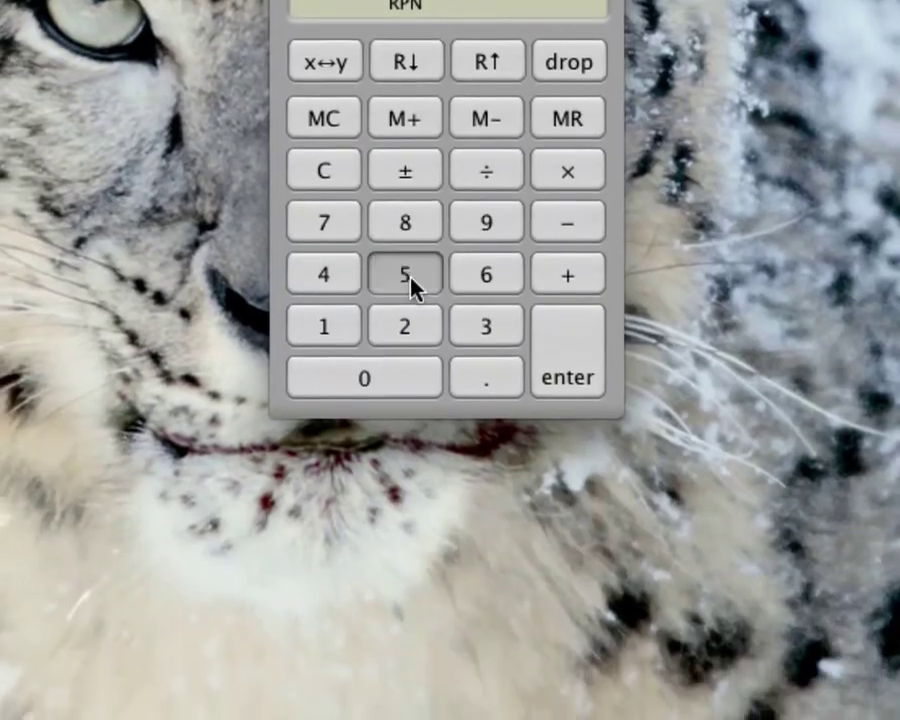
click(418, 226)
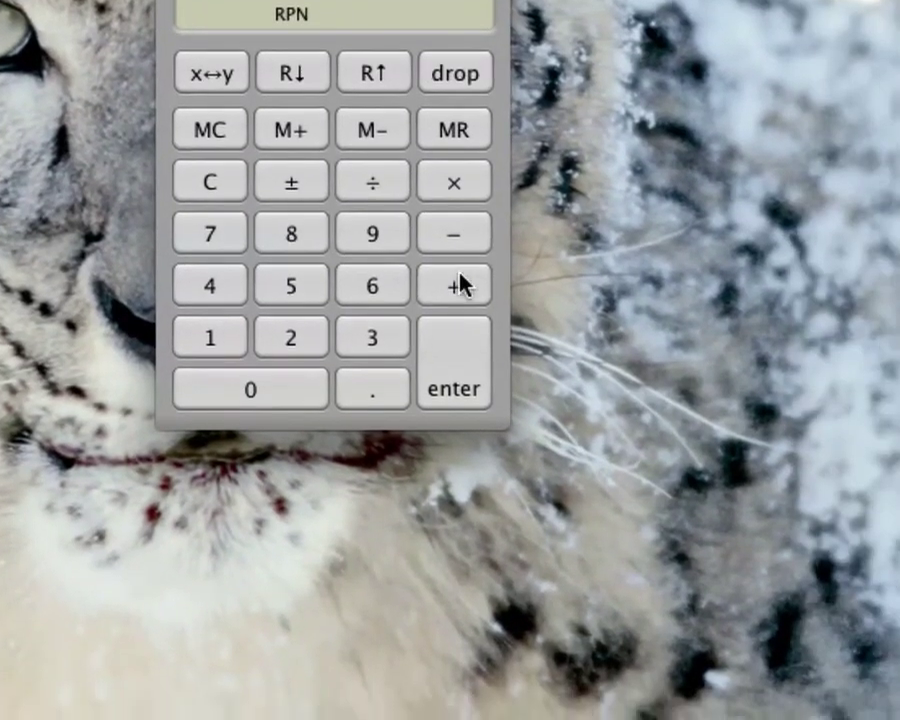
click(460, 285)
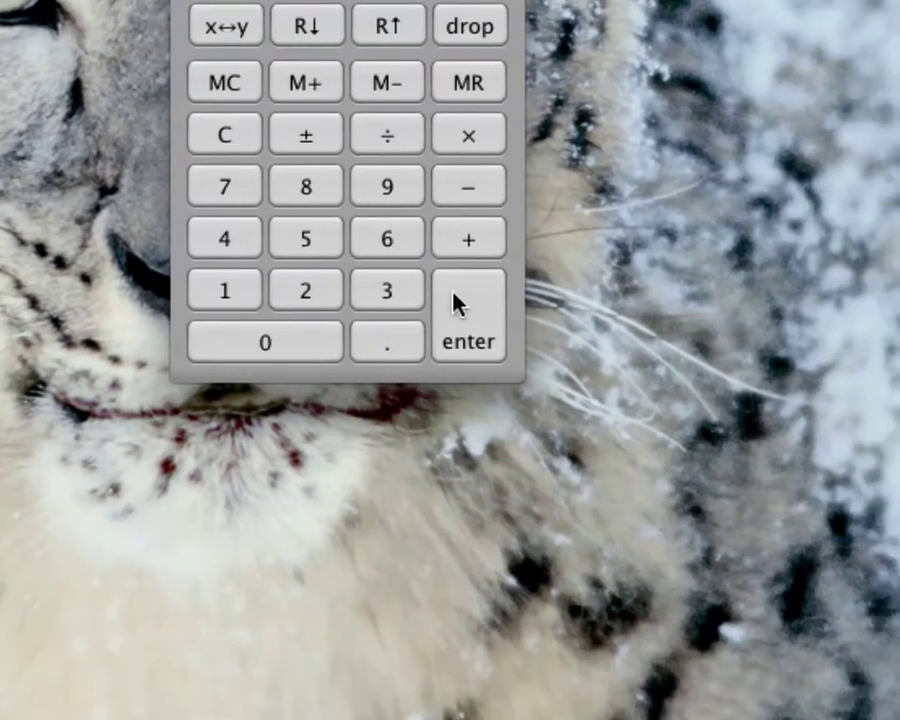
click(455, 305)
click(455, 300)
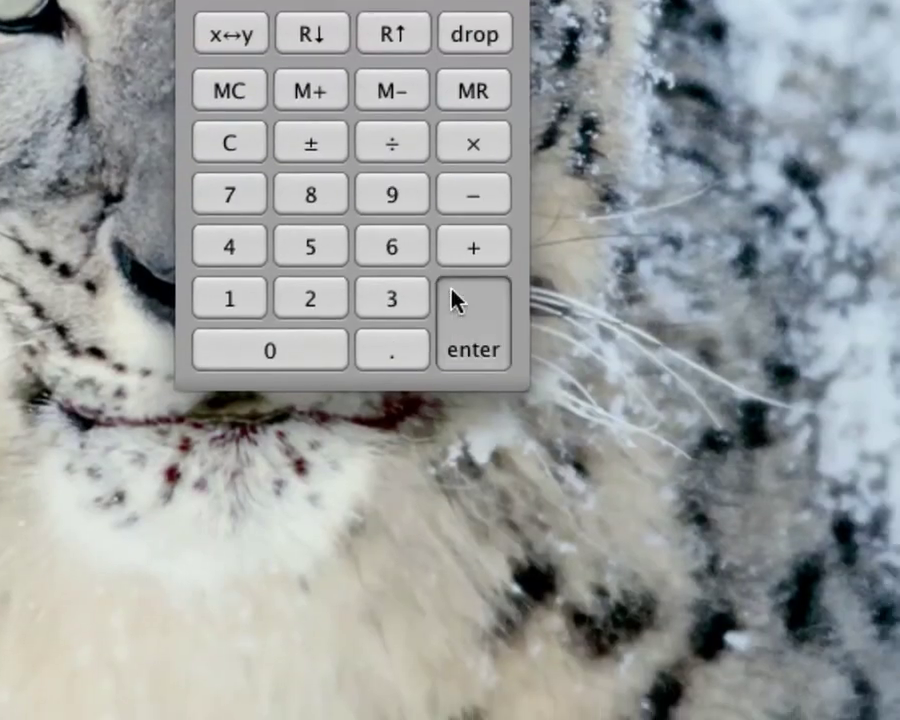
click(470, 295)
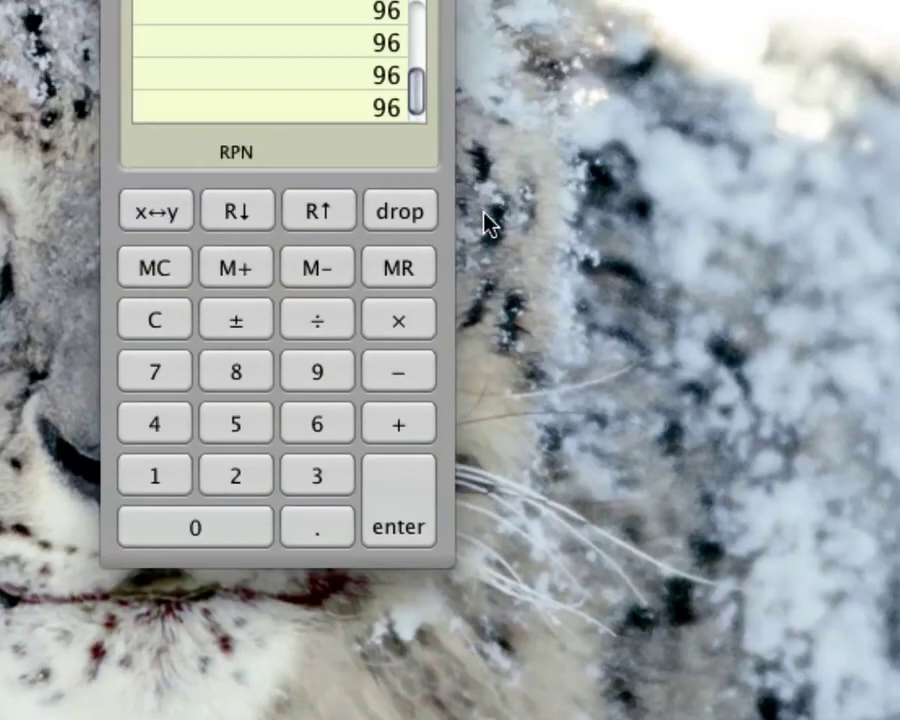
Step: Drop every 96 off the stack until the display reads 0
scroll(369, 45, up, 3)
scroll(369, 45, down, 3)
scroll(354, 92, up, 3)
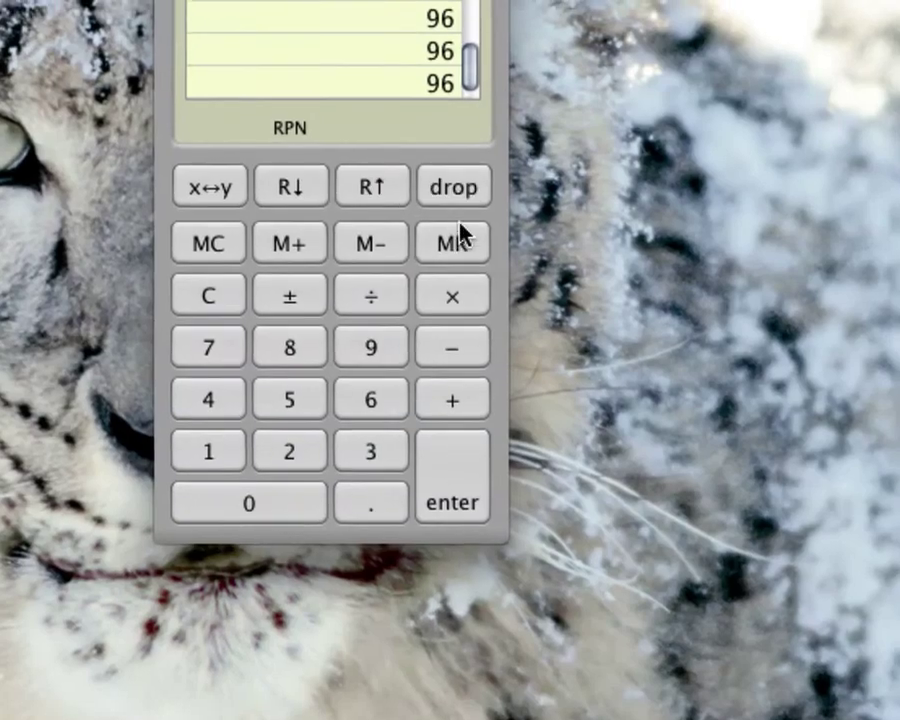
click(504, 311)
click(504, 311)
click(504, 311)
click(452, 213)
click(452, 213)
click(452, 213)
click(452, 213)
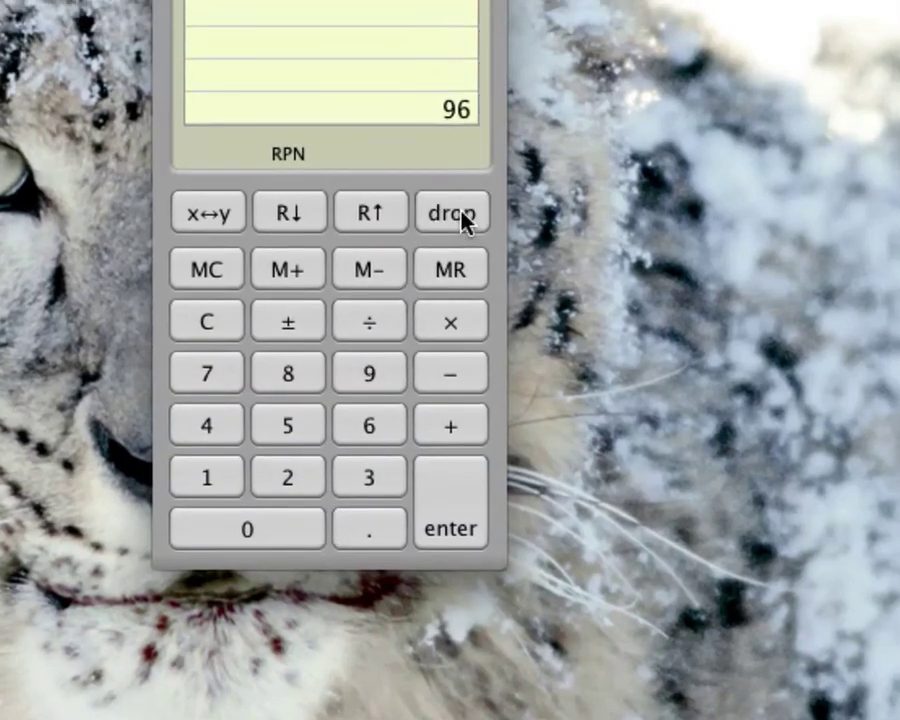
click(462, 216)
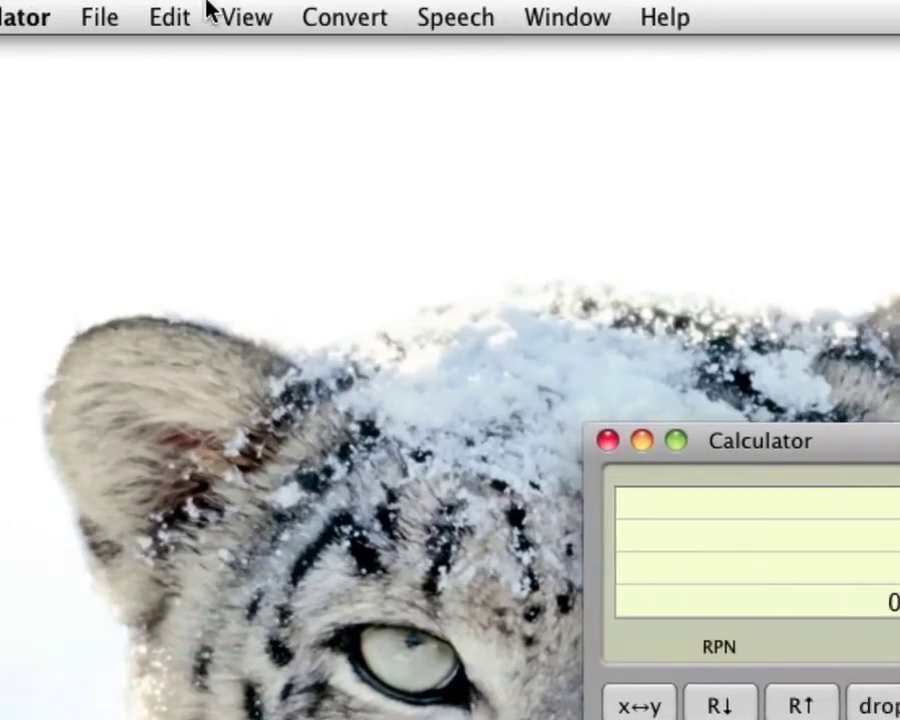
Step: Turn off View › RPN Mode and browse the Convert, Speech and Window menus
click(245, 17)
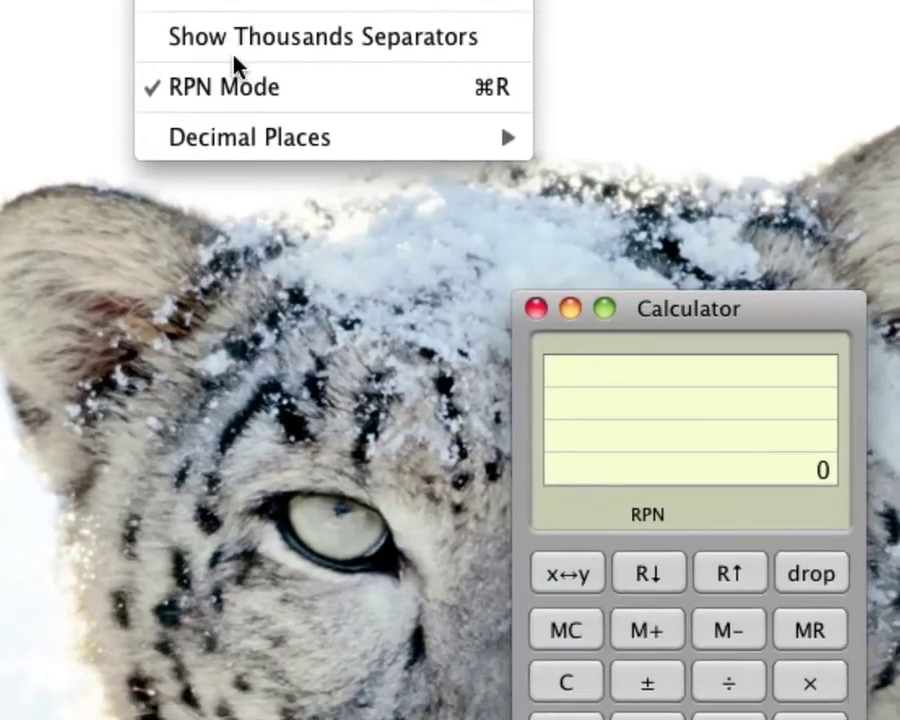
click(297, 217)
click(236, 5)
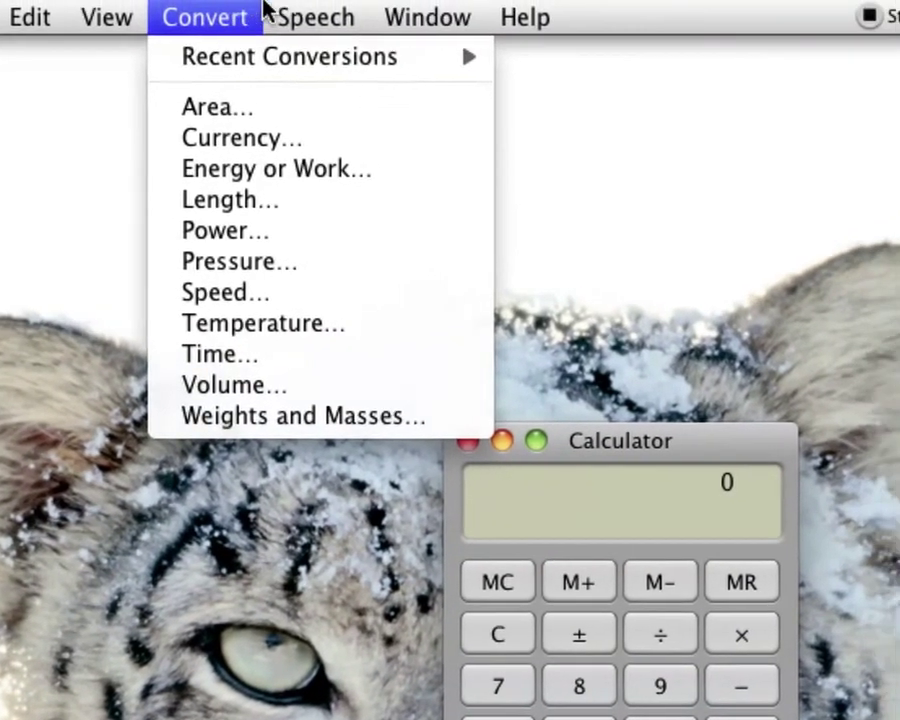
mouse_move(365, 0)
mouse_move(393, 12)
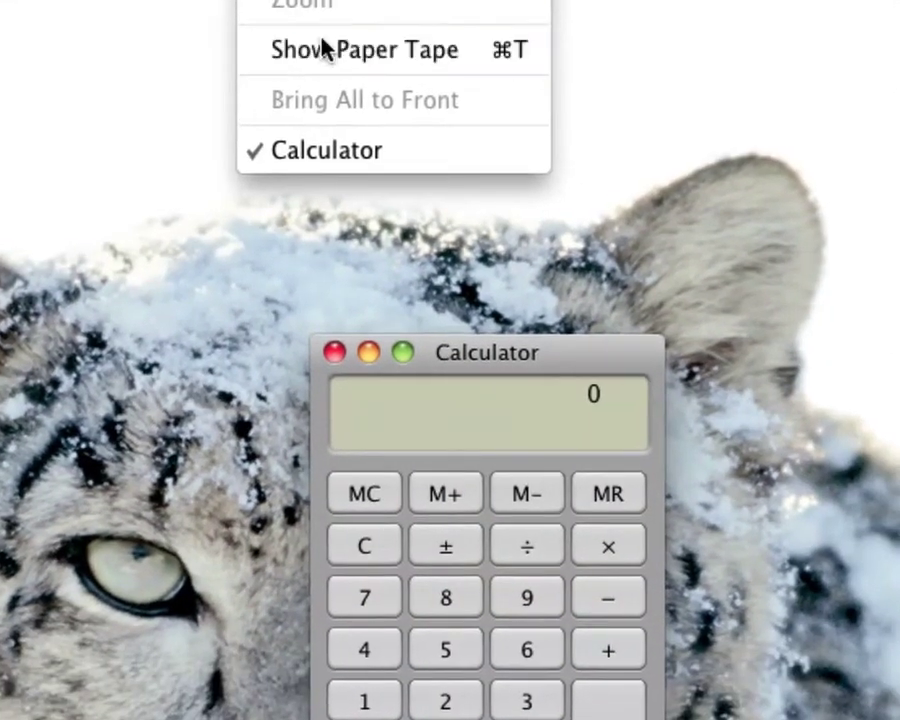
Step: Show the Paper Tape and compute 25+256=281 so it is logged
click(332, 111)
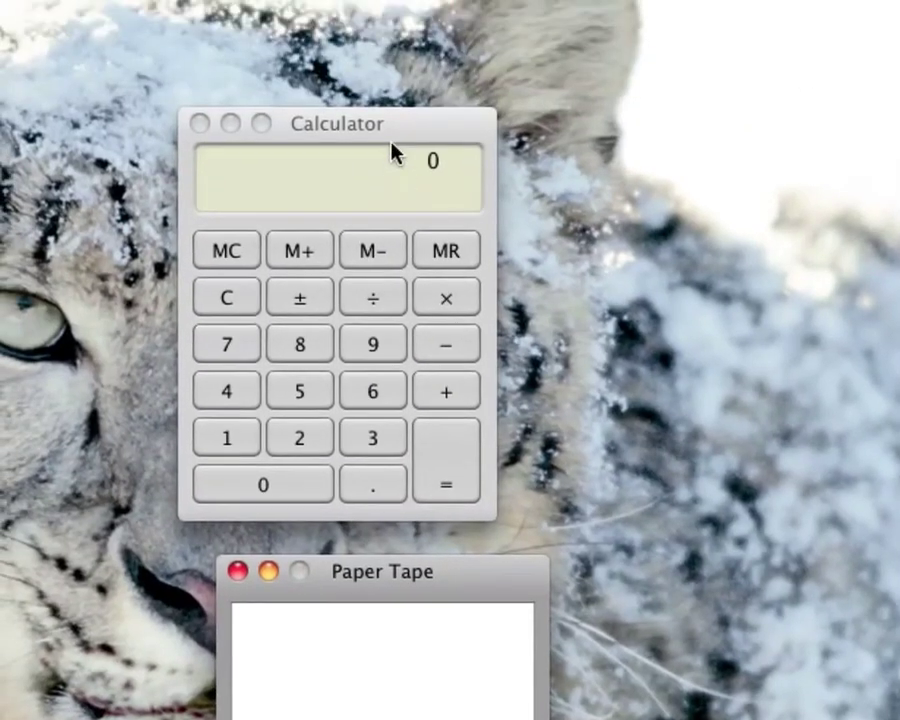
click(392, 111)
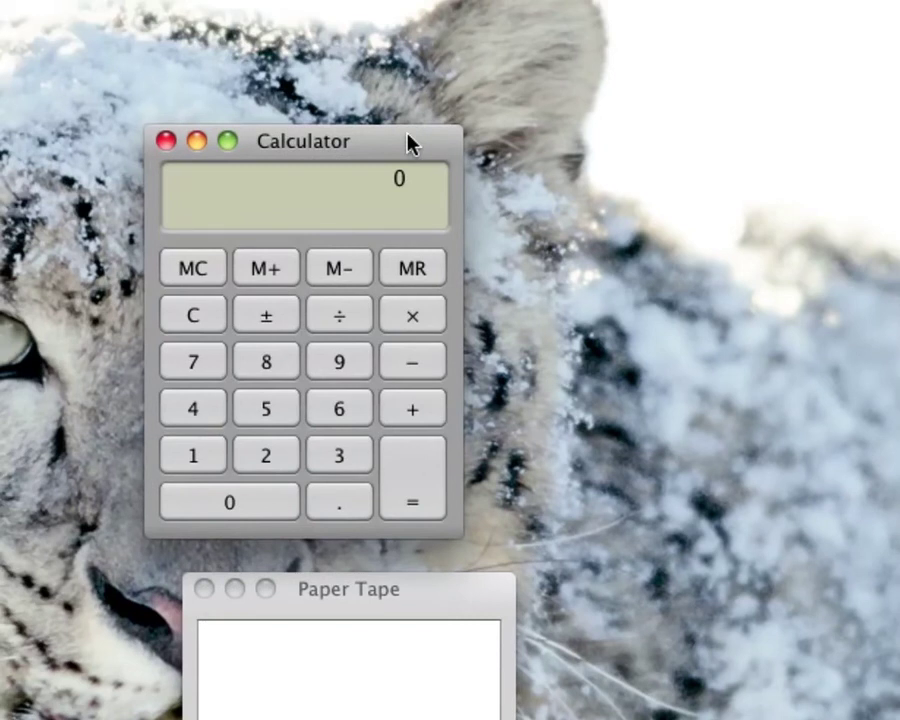
key(2)
key(5)
key(plus)
key(5)
key(6)
key(Return)
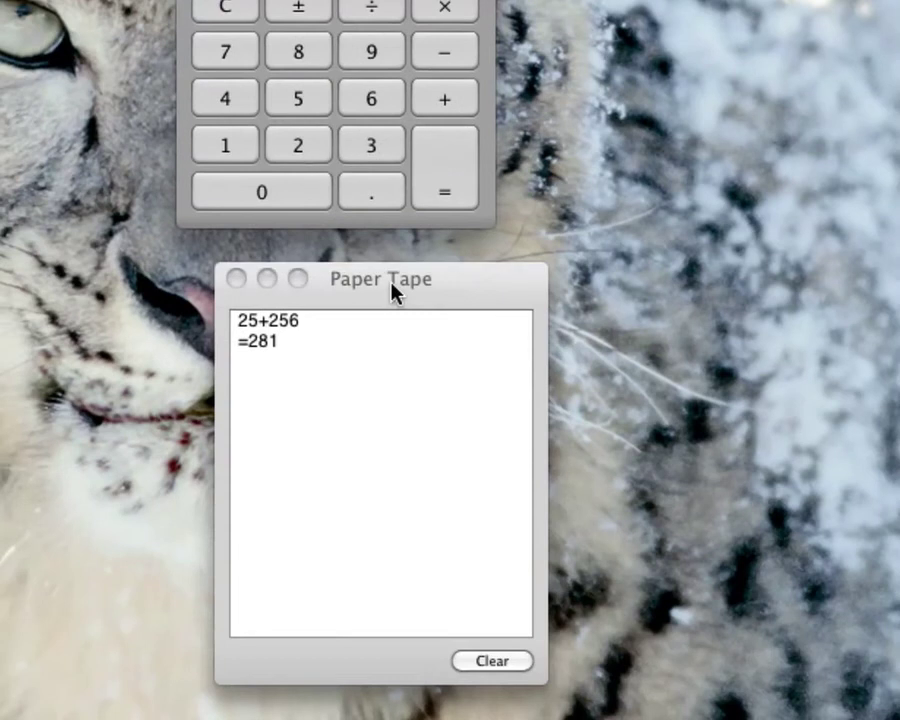
Step: Move the tape window up, select its logged text, and start the sum 25+25
drag(359, 596, 361, 579)
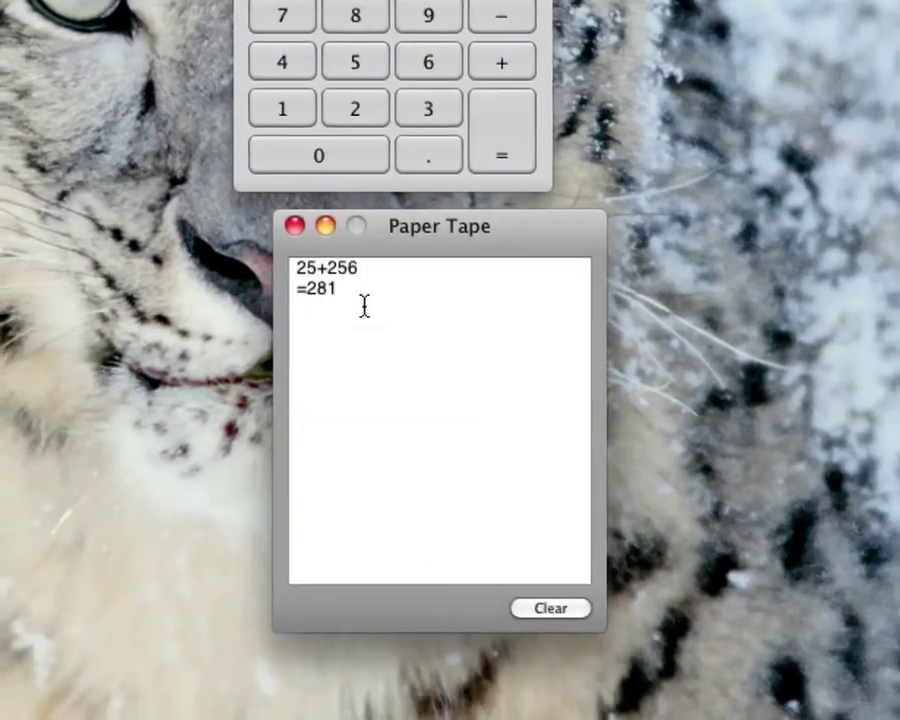
drag(364, 306, 297, 261)
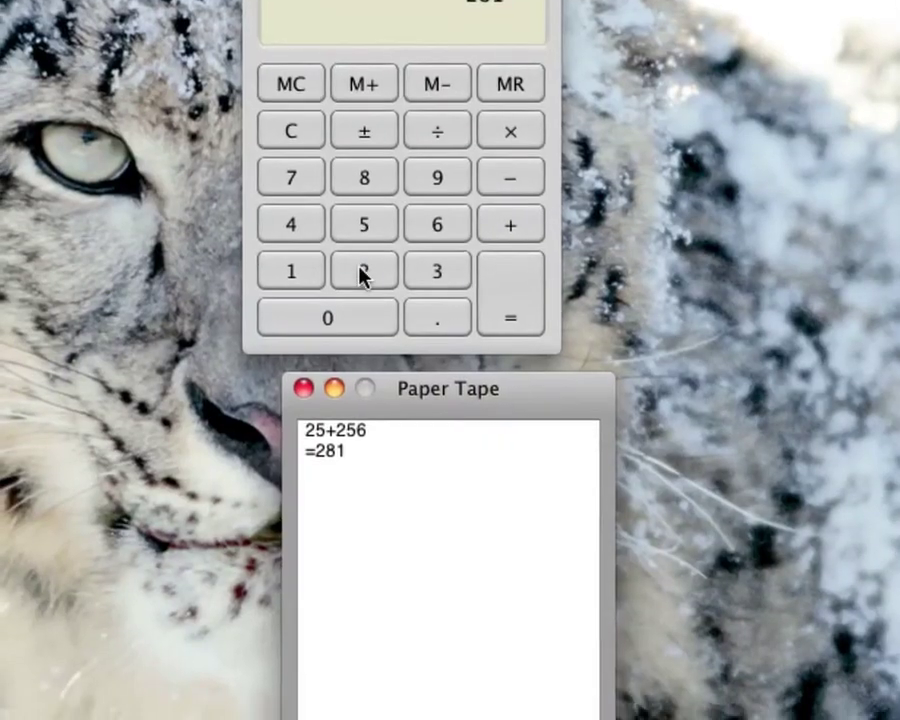
click(324, 400)
click(334, 348)
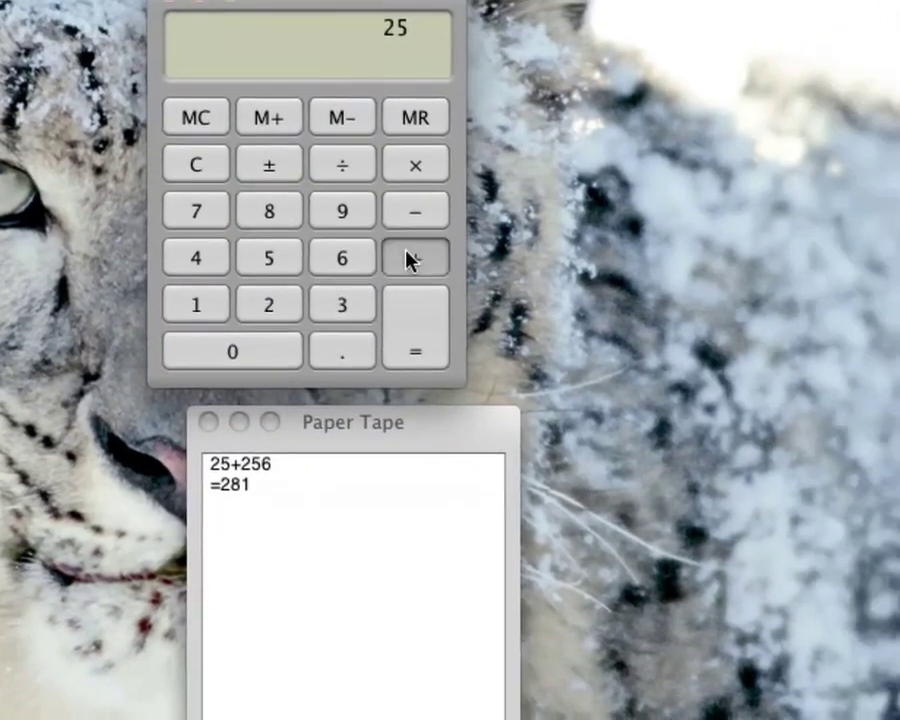
click(501, 257)
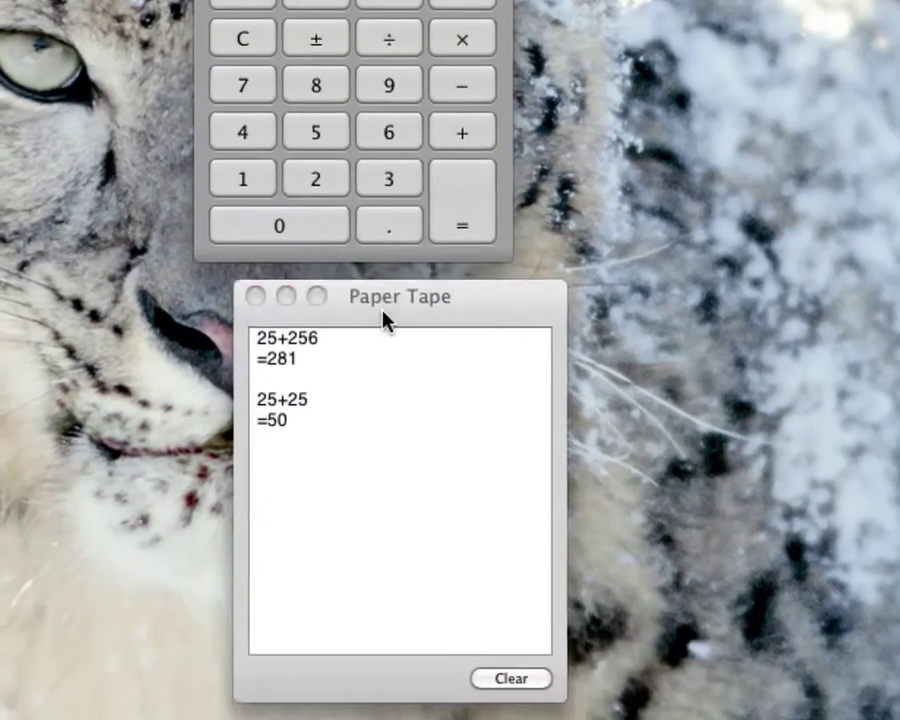
click(486, 432)
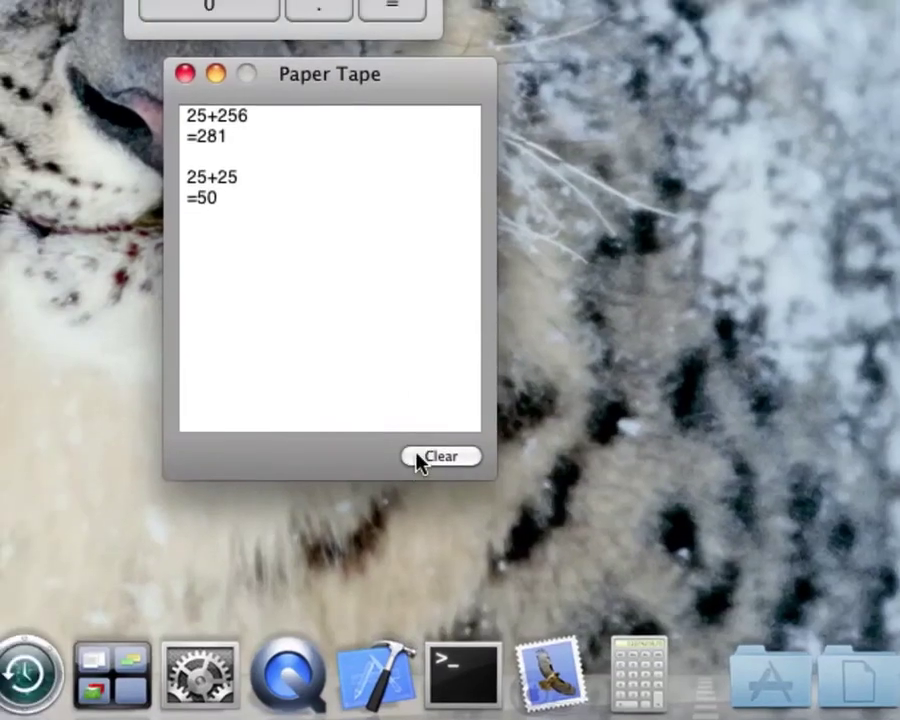
Step: Erase the Paper Tape's logged calculations, close both windows, and zoom the screen back out
click(590, 639)
click(390, 320)
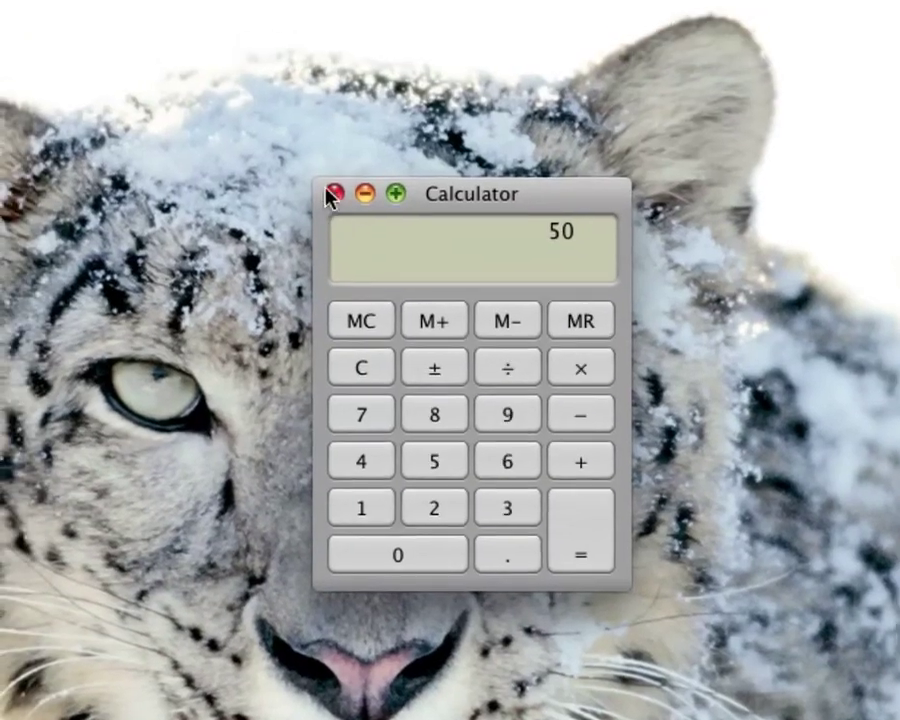
click(329, 192)
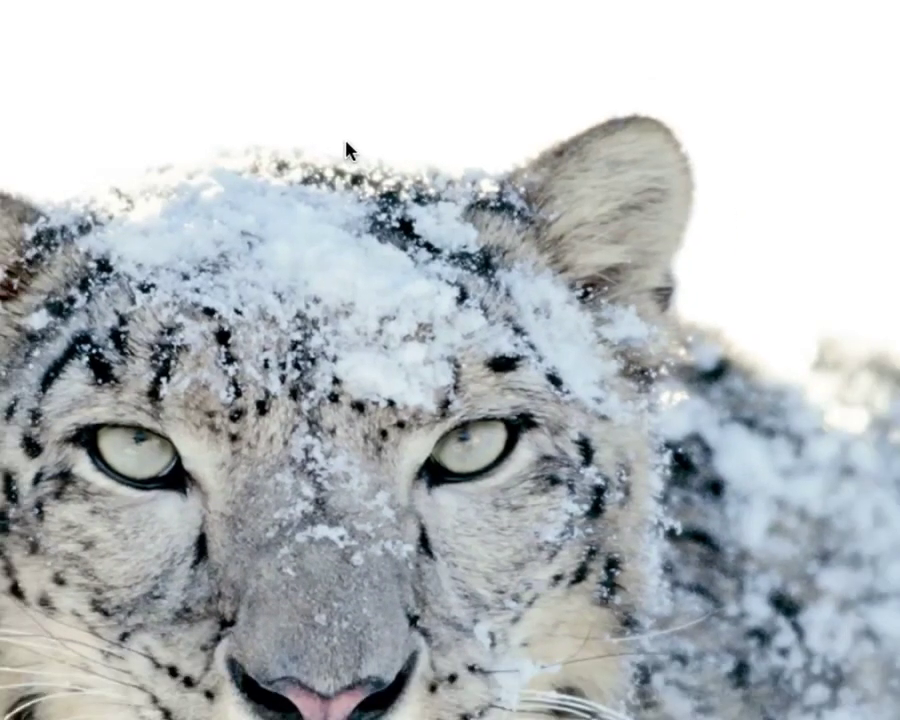
key(alt)
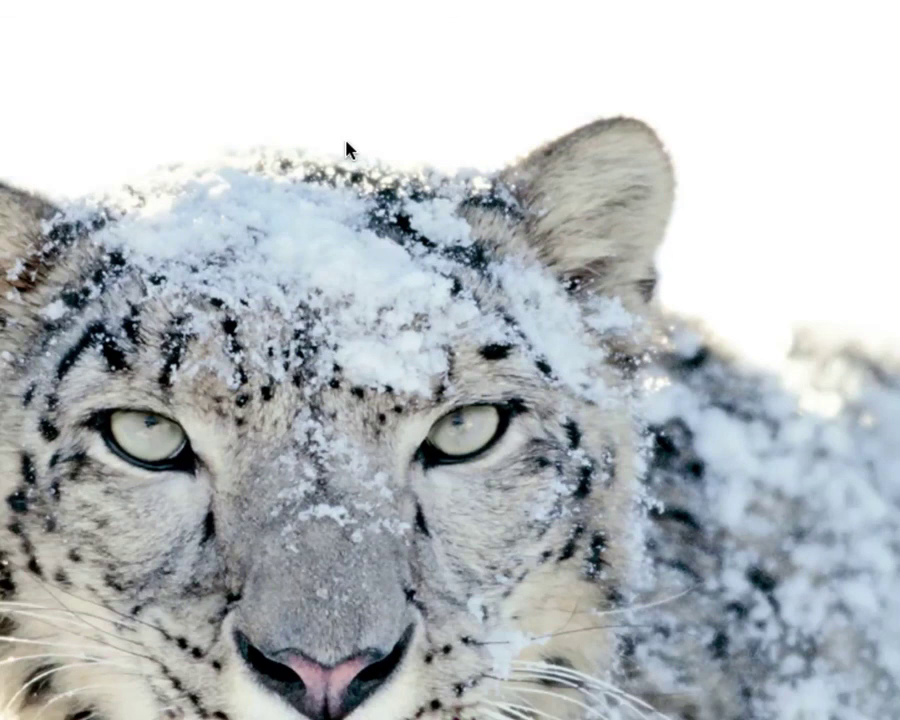
key(alt+super)
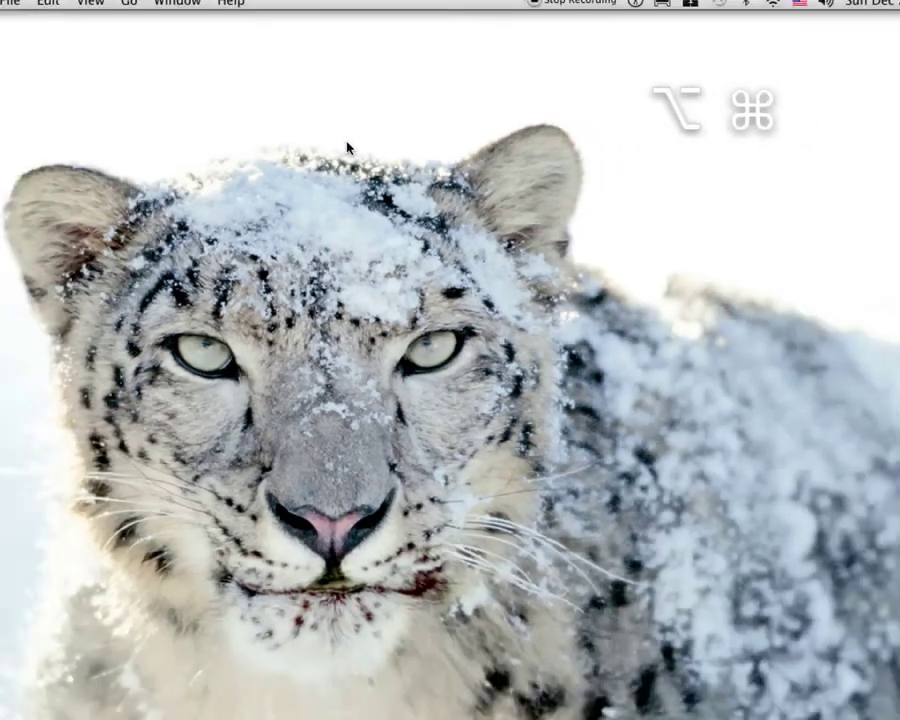